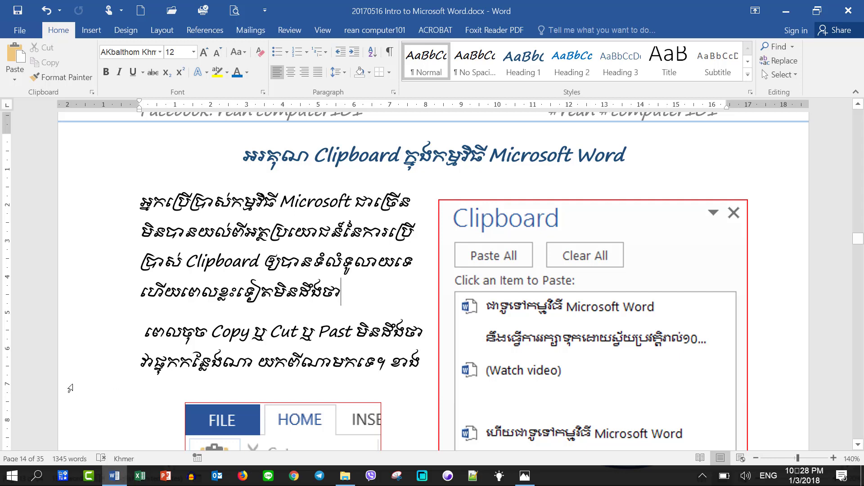
Insert spaces between the letters of the heading word Clipboard so it reads C l i p b o a r d.
{"action": "double_click", "coordinate": [368, 151]}
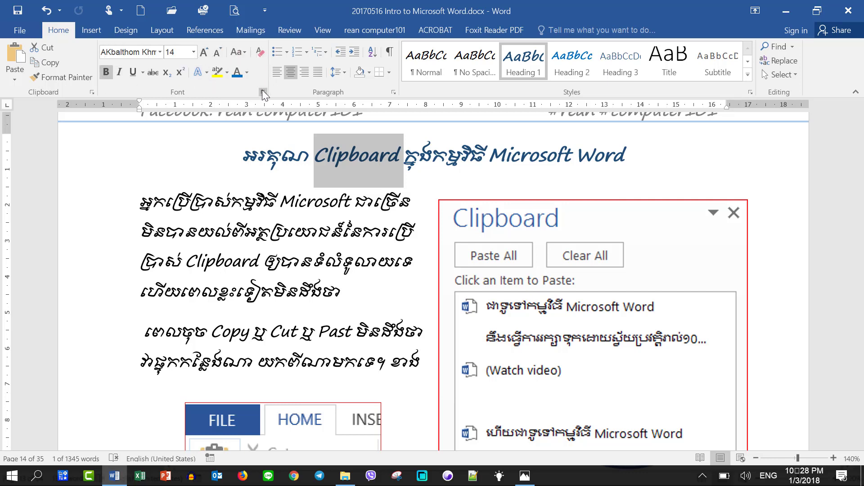
{"action": "left_click", "coordinate": [286, 272]}
{"action": "left_click", "coordinate": [359, 173]}
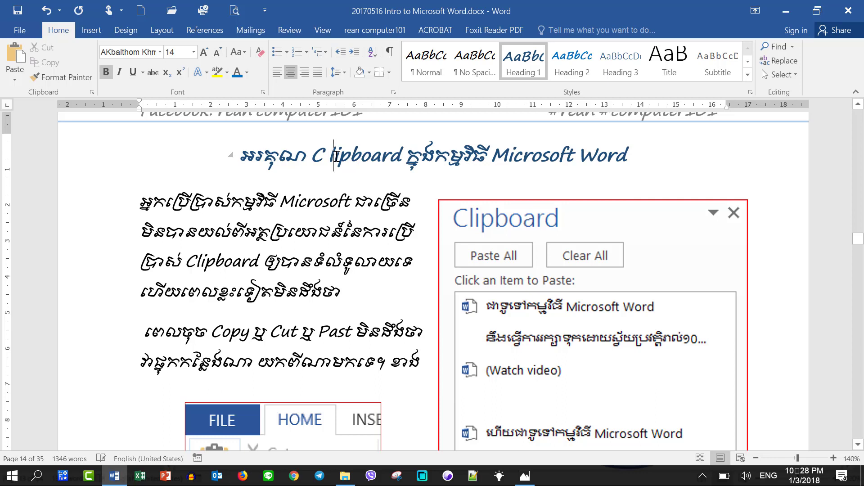
{"action": "key", "text": "Right"}
{"action": "key", "text": "Right"}
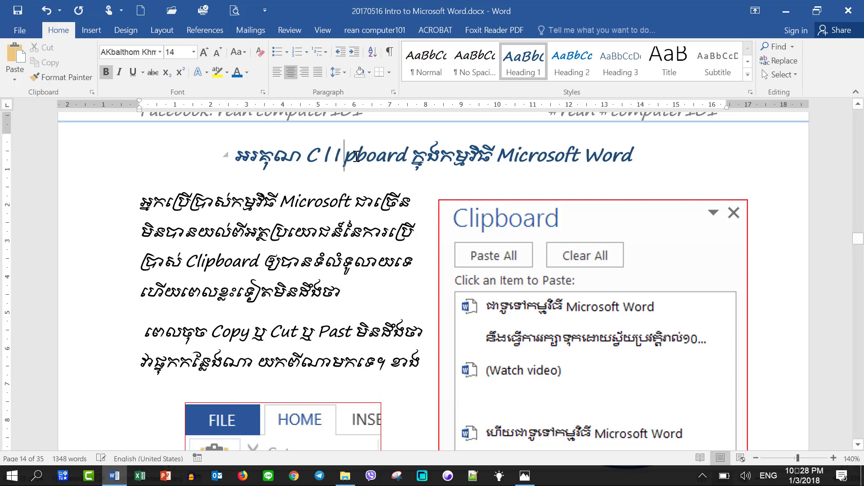
{"action": "key", "text": "Right"}
{"action": "key", "text": "Right"}
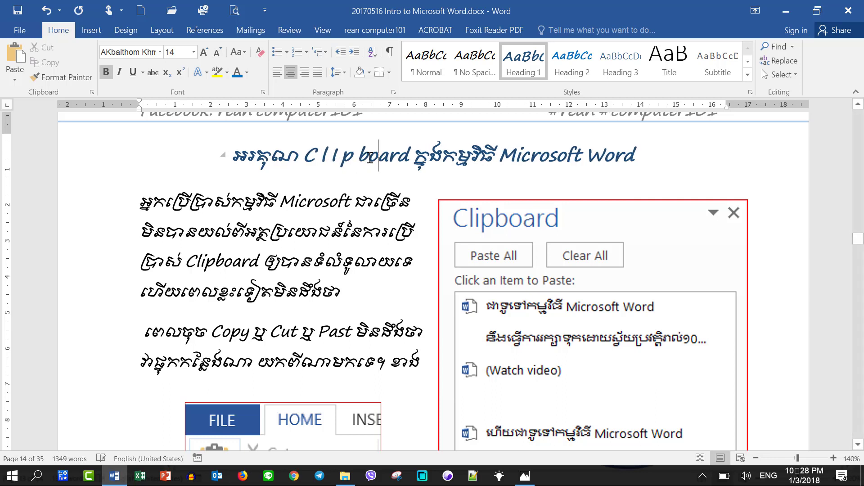
{"action": "key", "text": "Right"}
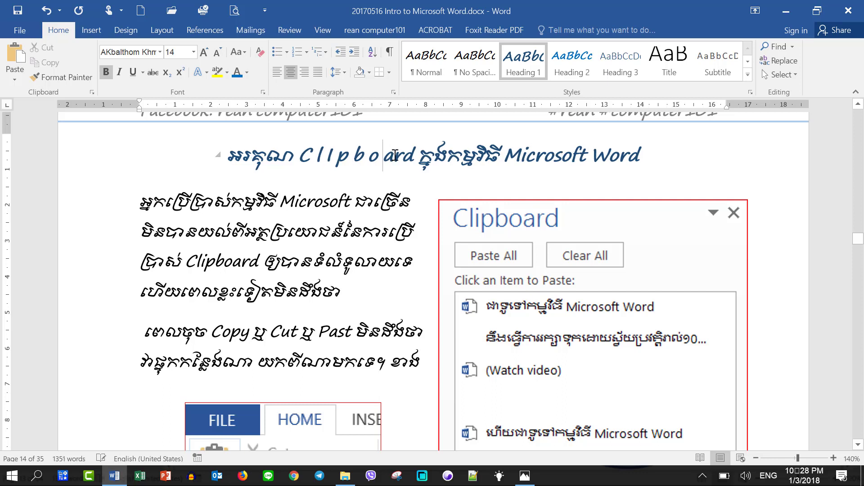
{"action": "key", "text": "Right"}
{"action": "key", "text": "Right"}
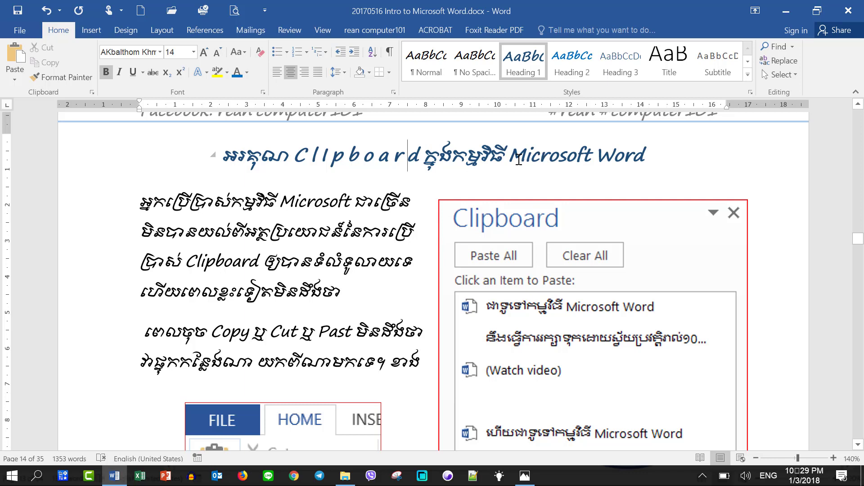
{"action": "left_click_drag", "start_coordinate": [509, 160], "coordinate": [592, 164]}
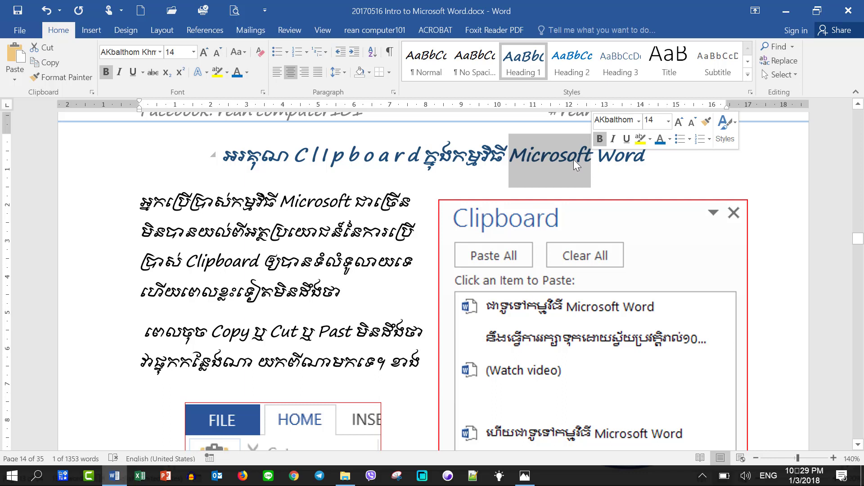
Add a new line reading 'Rean Computer101' below the paragraph.
{"action": "left_click", "coordinate": [369, 296]}
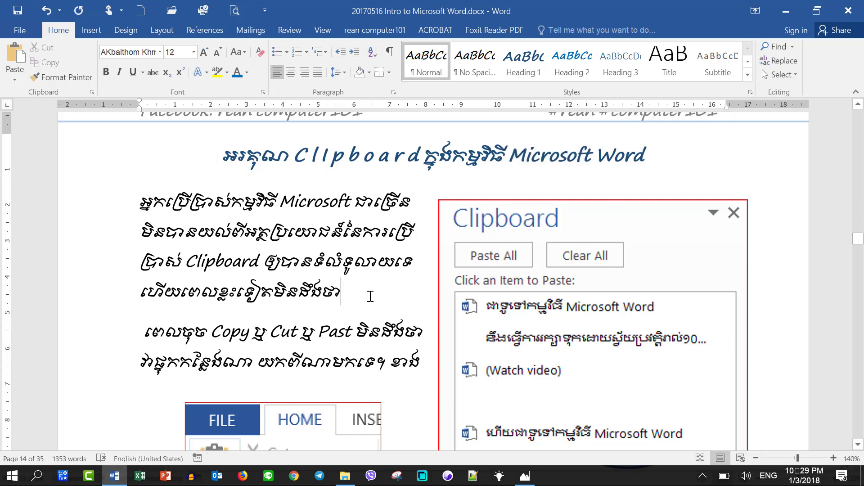
{"action": "key", "text": "Return"}
{"action": "type", "text": "R"}
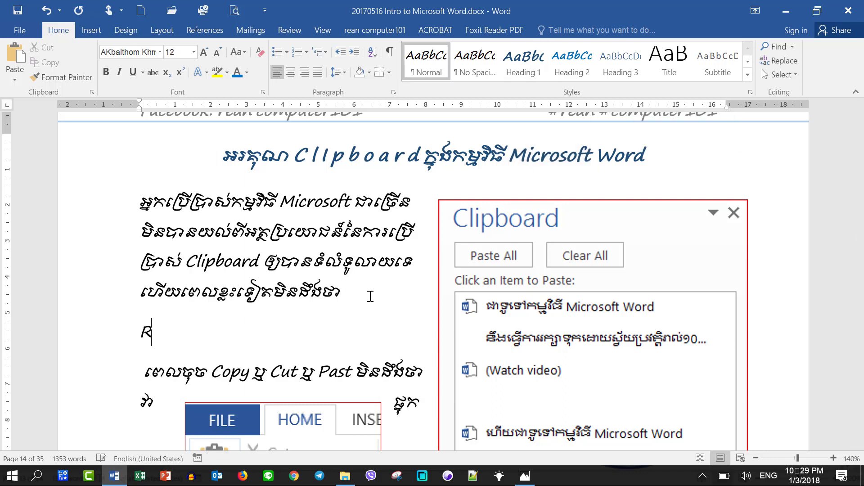
{"action": "type", "text": "ean "}
{"action": "type", "text": "Computer"}
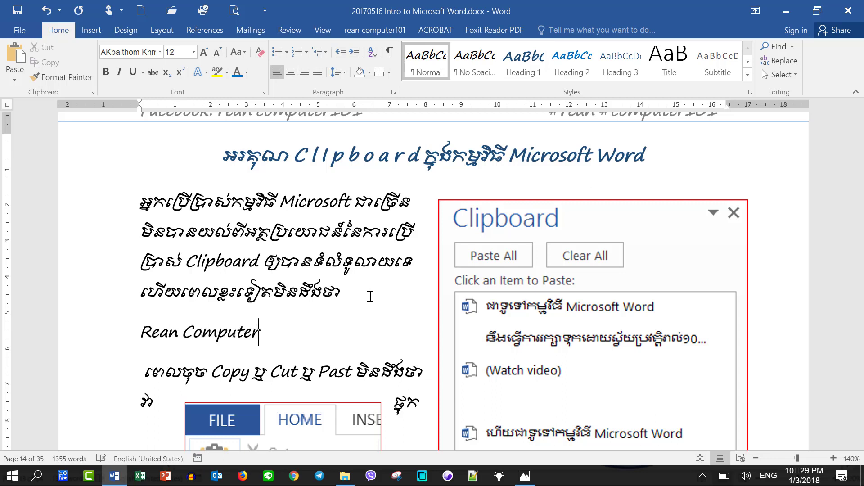
{"action": "type", "text": "101"}
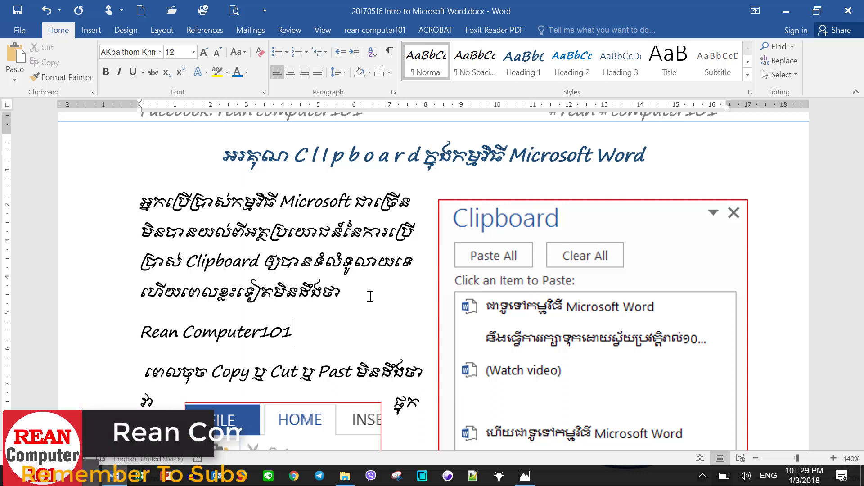
Enlarge the 'Rean Computer101' line to 22 pt.
{"action": "triple_click", "coordinate": [213, 339]}
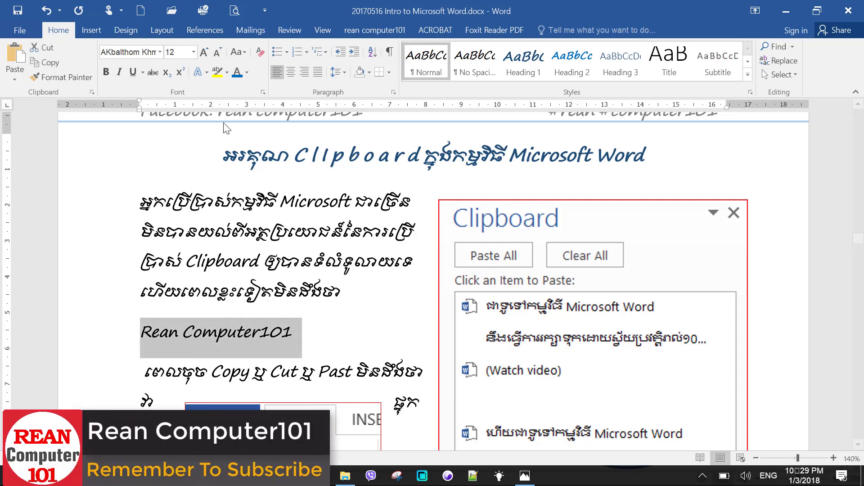
{"action": "left_click", "coordinate": [204, 52]}
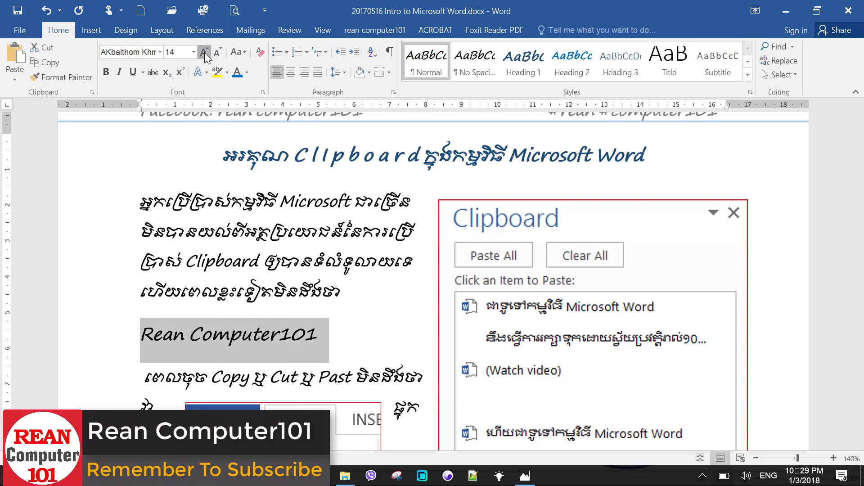
{"action": "left_click", "coordinate": [204, 53]}
{"action": "left_click", "coordinate": [204, 52]}
{"action": "left_click", "coordinate": [205, 52]}
{"action": "left_click", "coordinate": [205, 52]}
{"action": "left_click", "coordinate": [204, 52]}
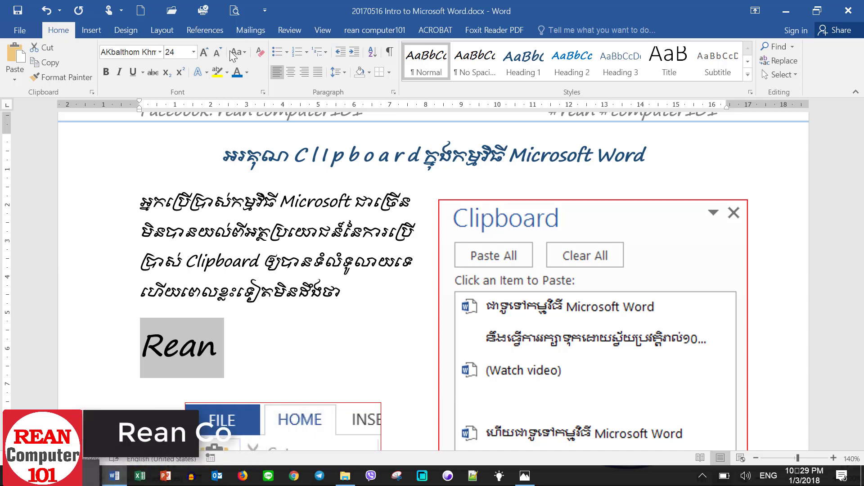
{"action": "left_click", "coordinate": [217, 53]}
{"action": "scroll", "coordinate": [318, 143], "scroll_direction": "down", "scroll_amount": 4}
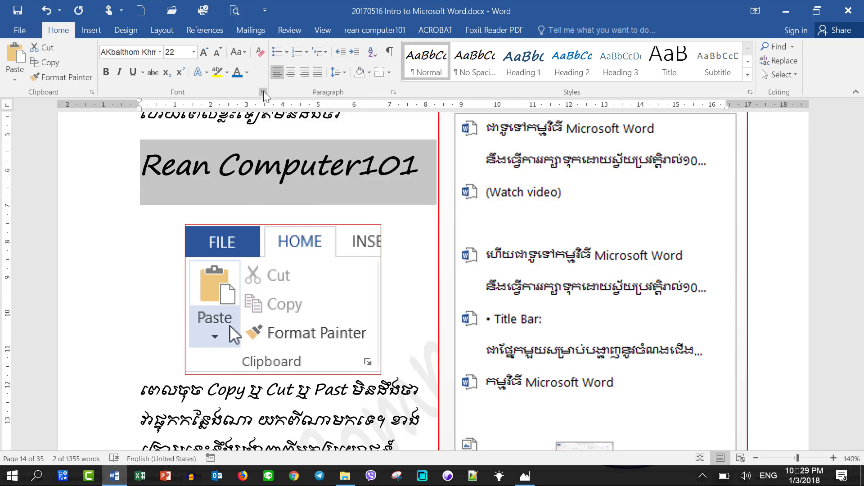
Try a condensed 50% character scale on the 'Rean Computer101' line.
{"action": "left_click", "coordinate": [263, 93]}
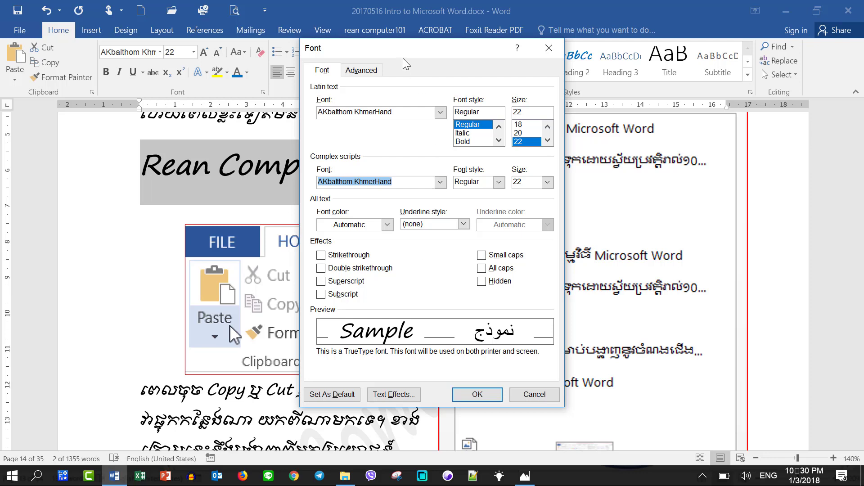
{"action": "left_click", "coordinate": [363, 71]}
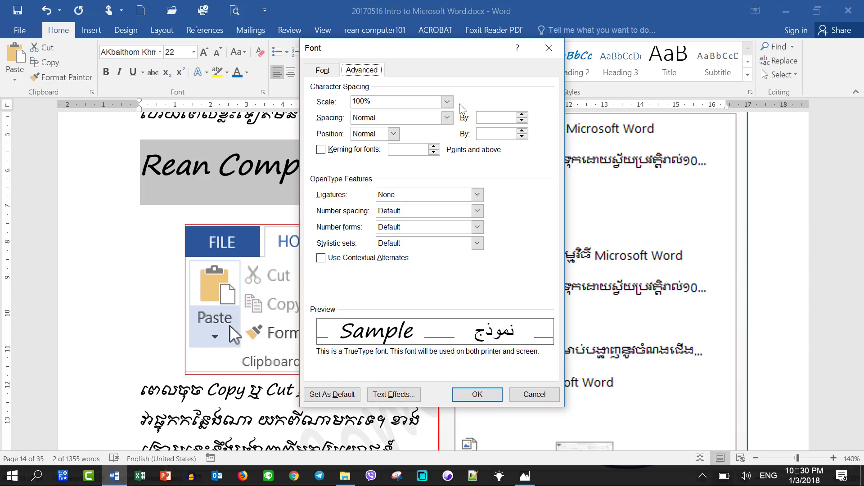
{"action": "left_click", "coordinate": [447, 102]}
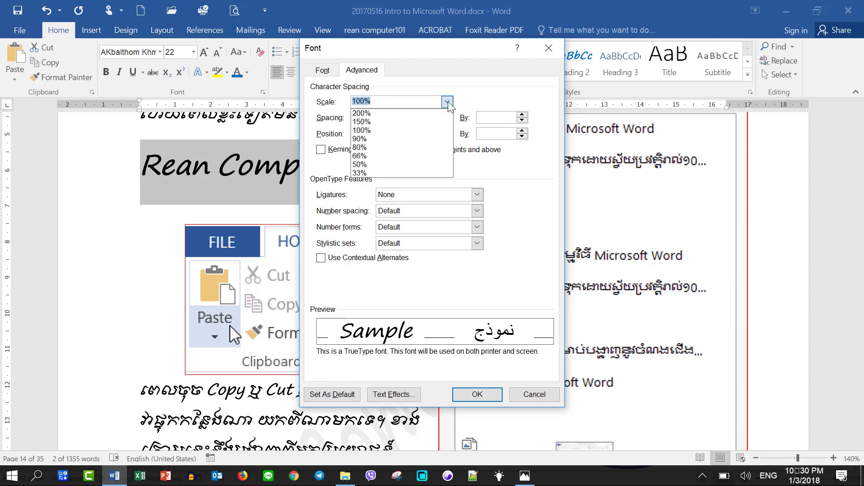
{"action": "left_click", "coordinate": [401, 165]}
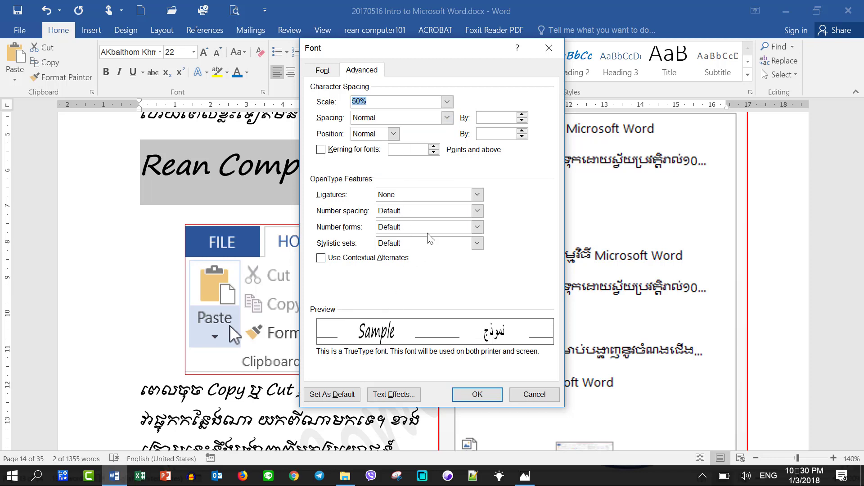
{"action": "left_click", "coordinate": [480, 395]}
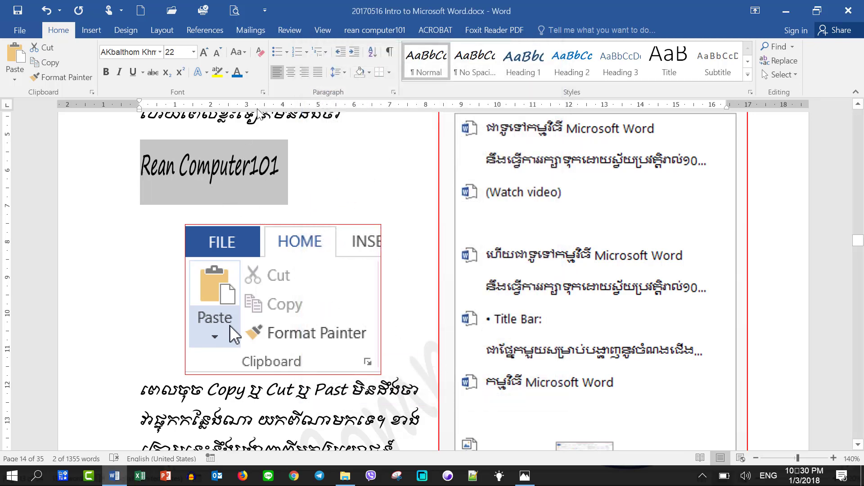
Change the line's character scale to 150%.
{"action": "left_click", "coordinate": [263, 91]}
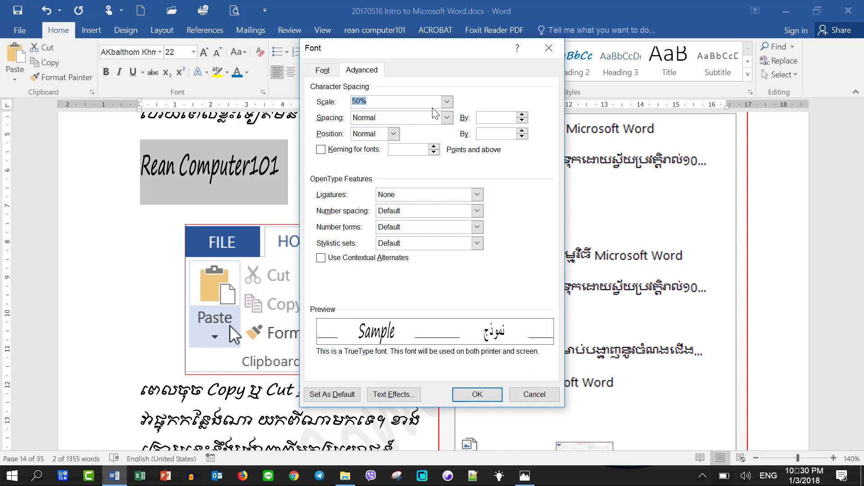
{"action": "left_click", "coordinate": [447, 102]}
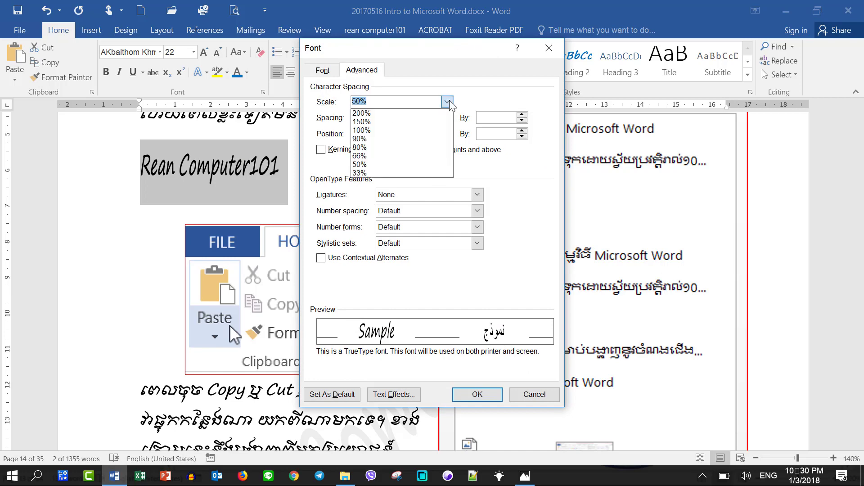
{"action": "left_click", "coordinate": [393, 121]}
{"action": "left_click", "coordinate": [478, 394]}
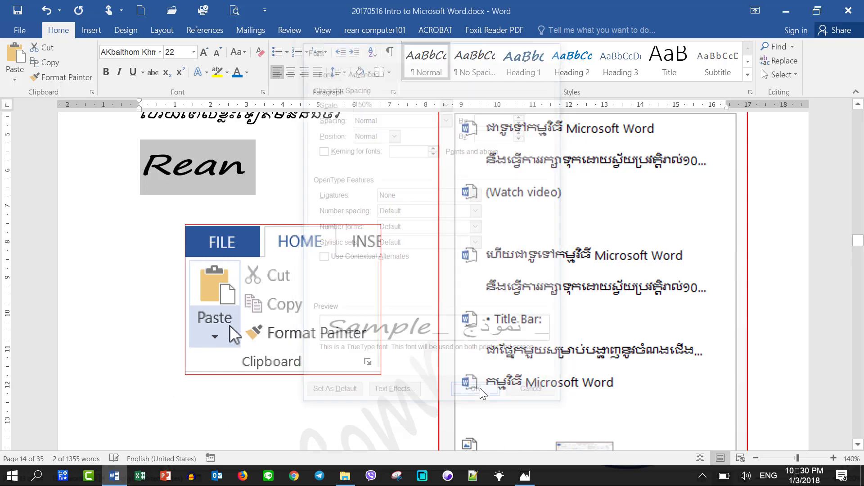
Return the 'Rean Computer101' line to 100% character scale and reopen the Font dialog's spacing settings.
{"action": "scroll", "coordinate": [347, 245], "scroll_direction": "down", "scroll_amount": 5}
{"action": "scroll", "coordinate": [356, 234], "scroll_direction": "down", "scroll_amount": 5}
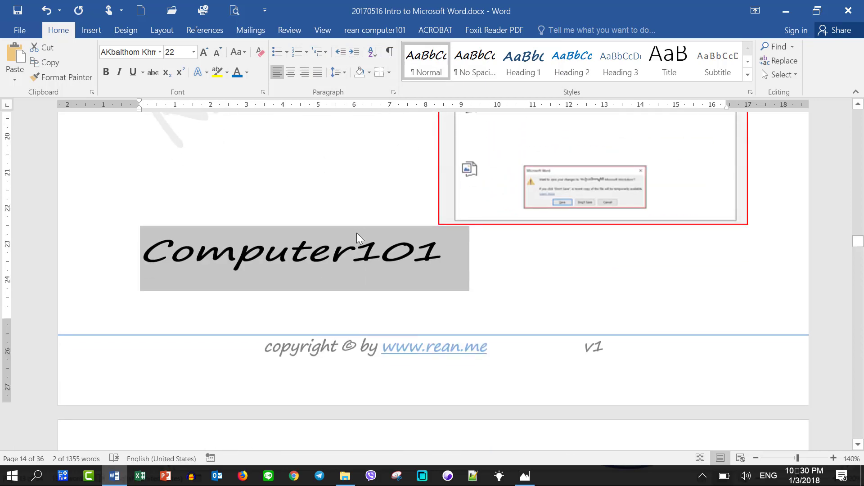
{"action": "left_click", "coordinate": [262, 91]}
{"action": "left_click", "coordinate": [447, 102]}
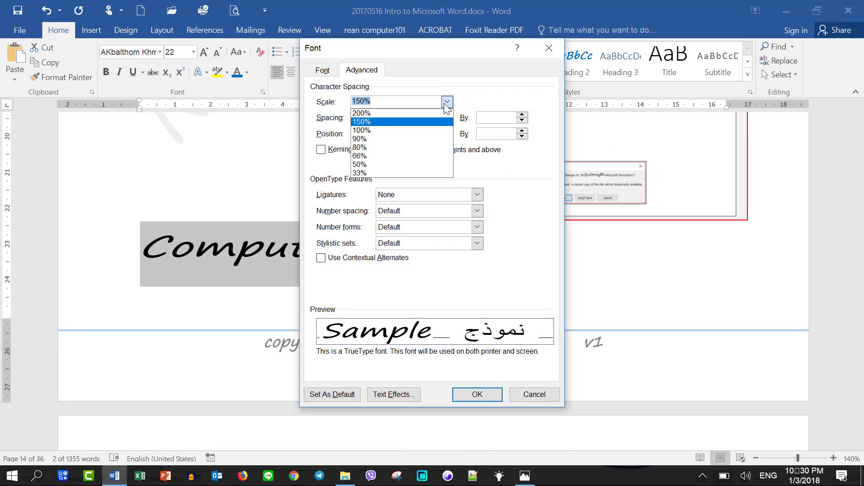
{"action": "left_click", "coordinate": [417, 131]}
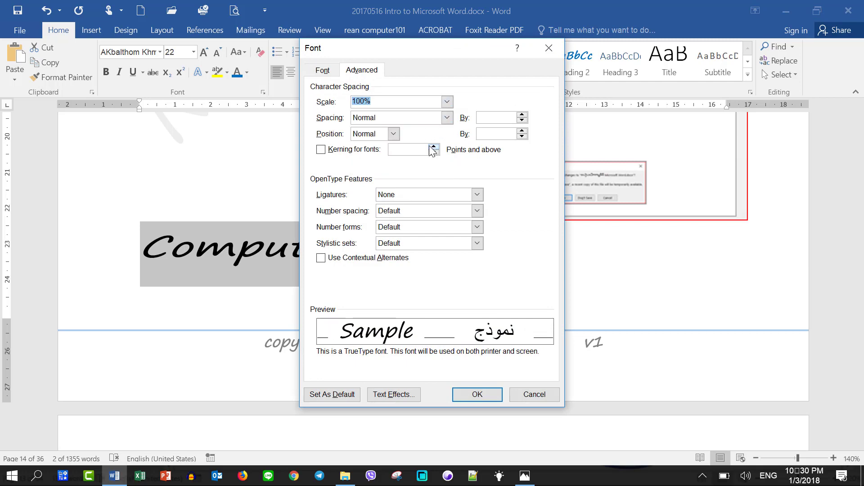
{"action": "left_click", "coordinate": [478, 394]}
{"action": "scroll", "coordinate": [407, 301], "scroll_direction": "up", "scroll_amount": 2}
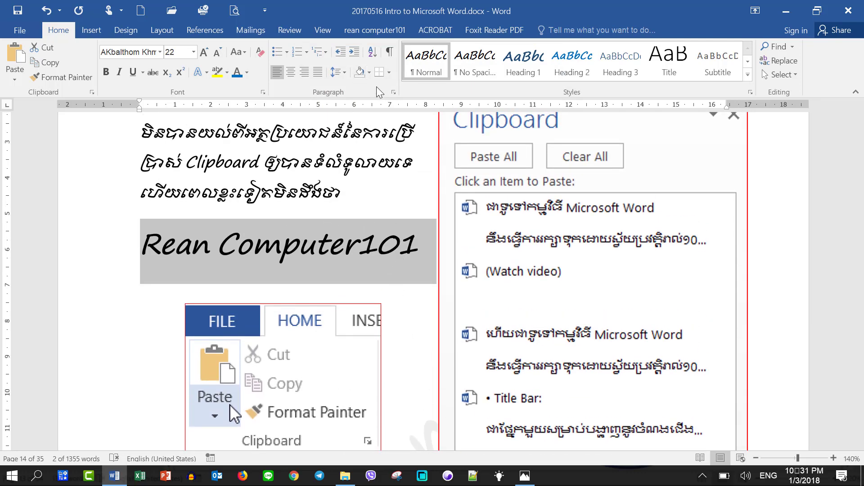
{"action": "left_click", "coordinate": [263, 92]}
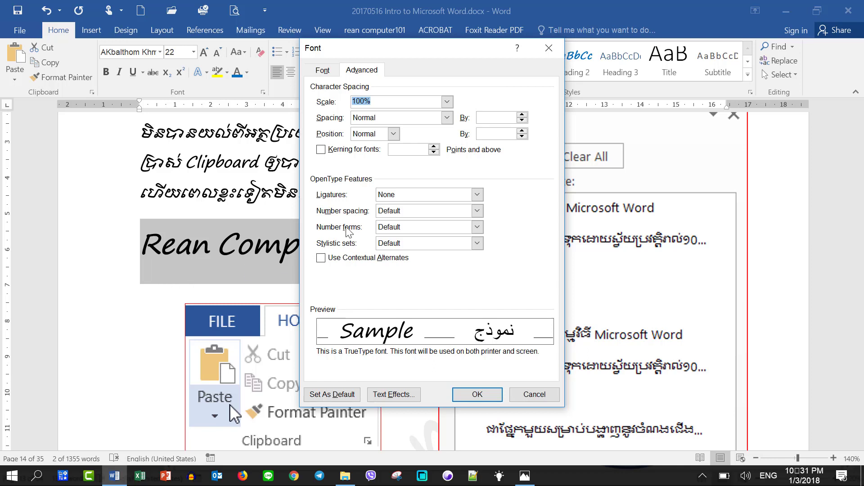
Set the line's character spacing to Expanded by 2 pt.
{"action": "left_click", "coordinate": [450, 118]}
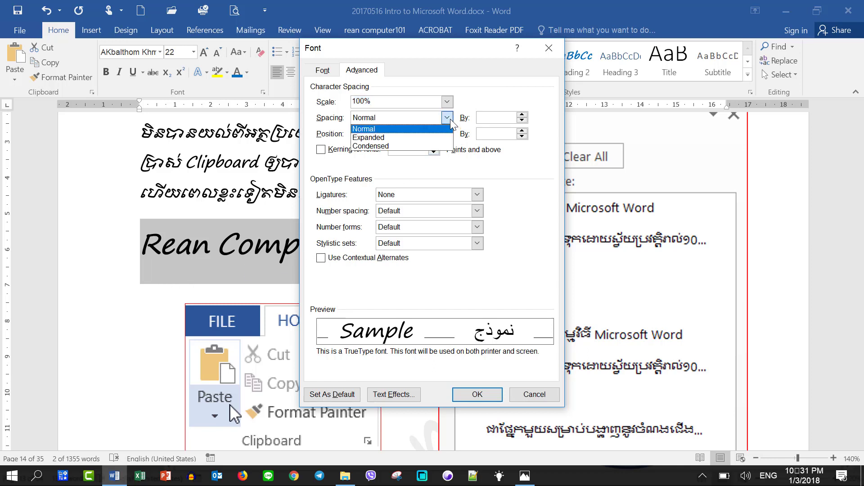
{"action": "left_click", "coordinate": [432, 135]}
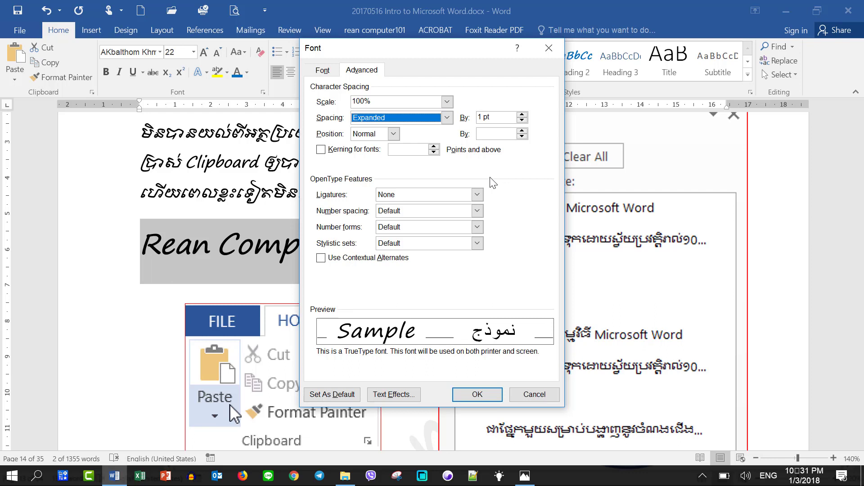
{"action": "double_click", "coordinate": [481, 118]}
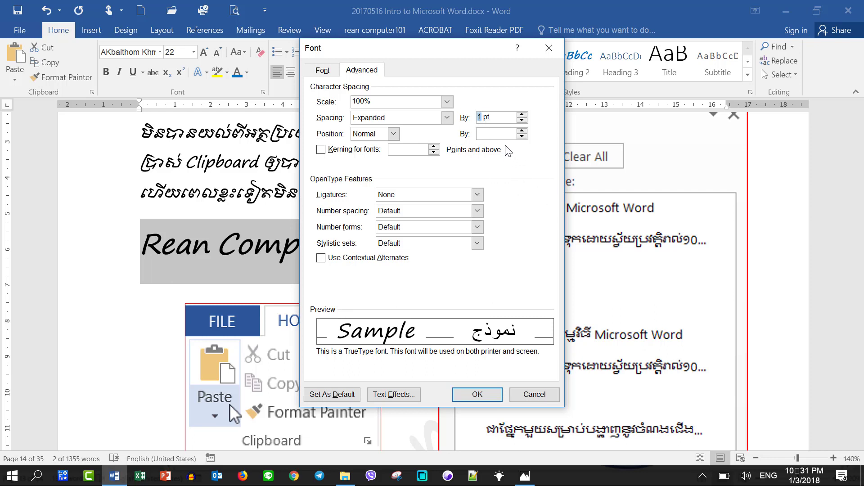
{"action": "left_click", "coordinate": [523, 115]}
{"action": "left_click", "coordinate": [523, 115]}
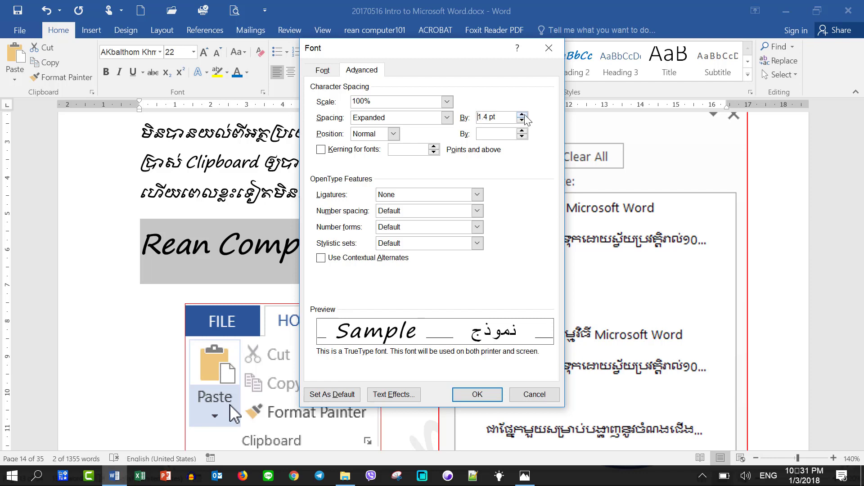
{"action": "left_click", "coordinate": [522, 115]}
{"action": "left_click", "coordinate": [522, 115]}
{"action": "left_click", "coordinate": [522, 115]}
{"action": "left_click", "coordinate": [522, 115]}
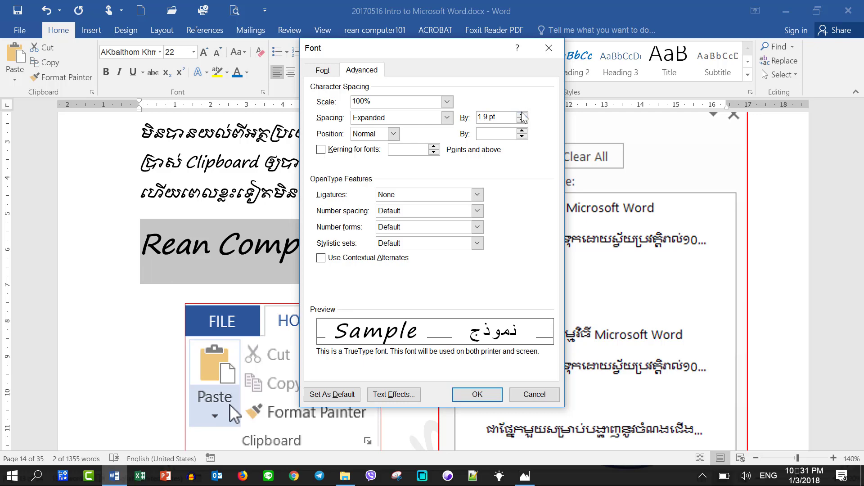
{"action": "left_click", "coordinate": [522, 115]}
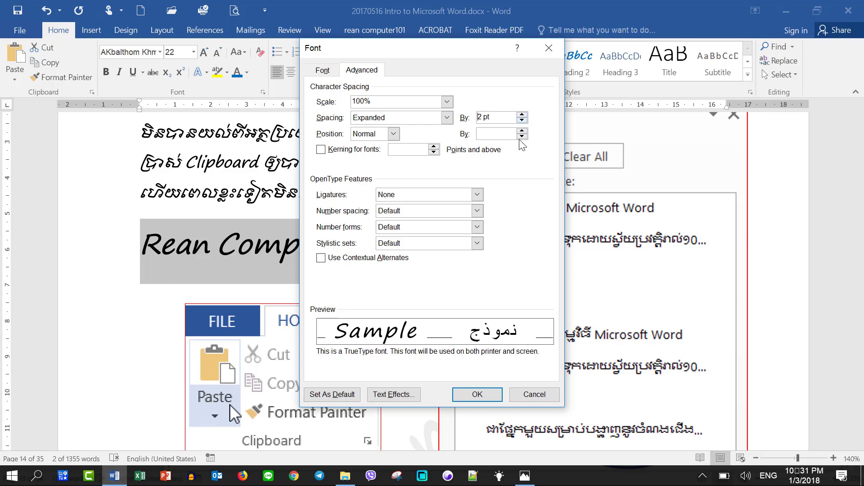
{"action": "left_click", "coordinate": [486, 393]}
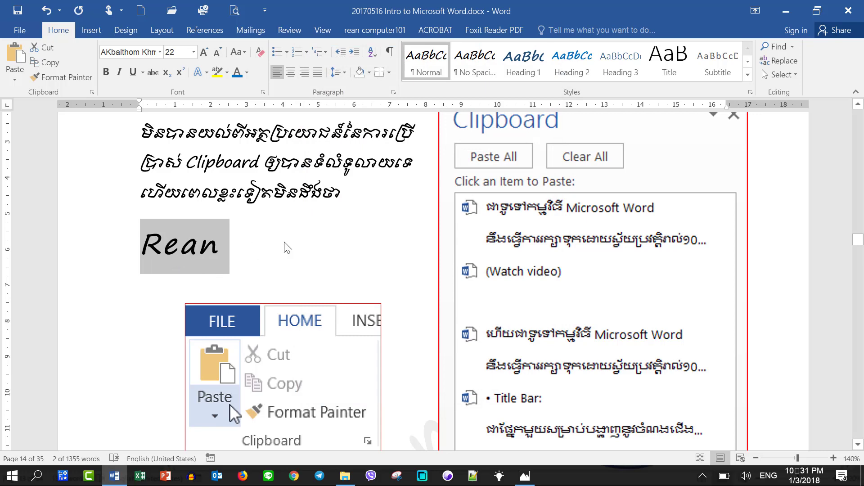
Move the 'Rean Computer101' line down below the clipboard picture with three blank lines.
{"action": "scroll", "coordinate": [302, 239], "scroll_direction": "up", "scroll_amount": 3}
{"action": "scroll", "coordinate": [315, 232], "scroll_direction": "down", "scroll_amount": 3}
{"action": "scroll", "coordinate": [315, 232], "scroll_direction": "down", "scroll_amount": 2}
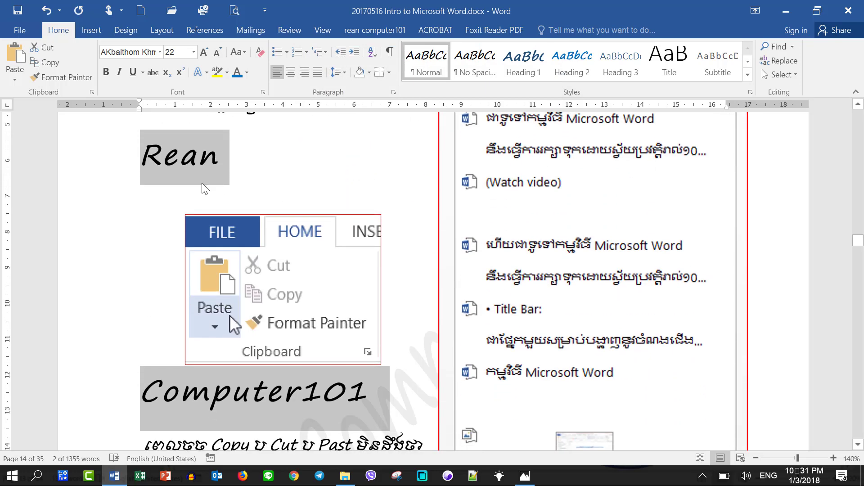
{"action": "left_click", "coordinate": [163, 165]}
{"action": "key", "text": "Home"}
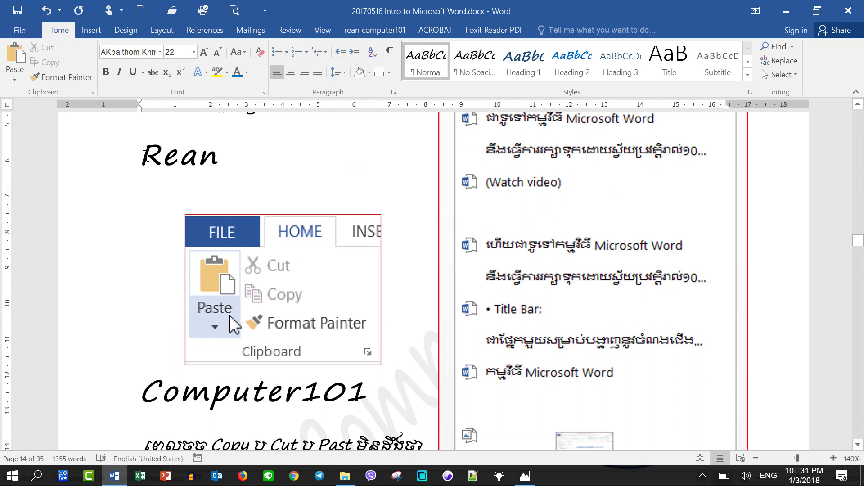
{"action": "key", "text": "Return"}
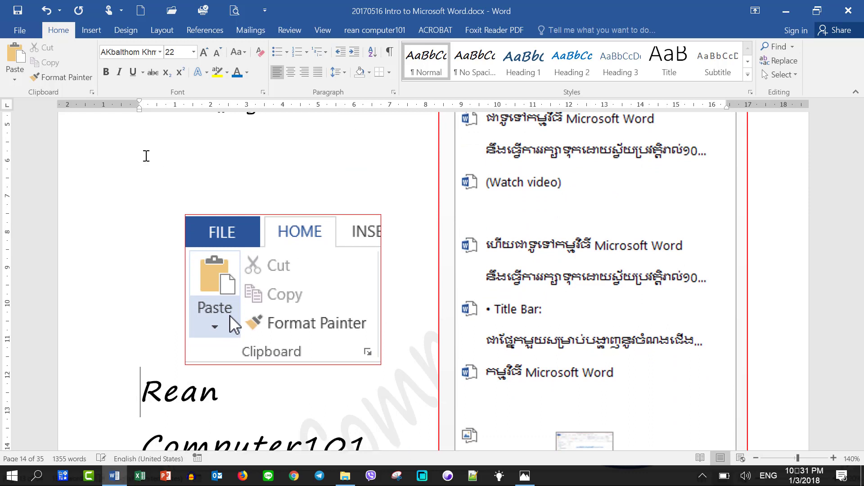
{"action": "key", "text": "Return"}
{"action": "key", "text": "Return"}
{"action": "key", "text": "Return"}
{"action": "key", "text": "Return"}
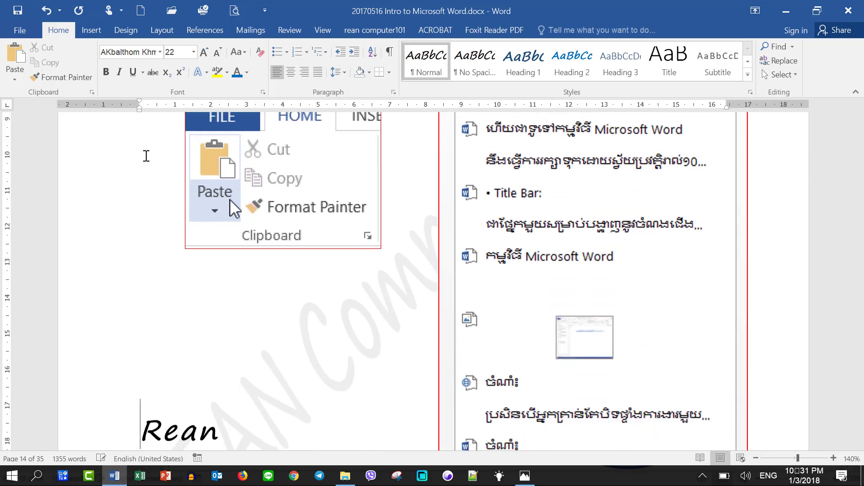
{"action": "key", "text": "Return"}
{"action": "key", "text": "Return"}
{"action": "key", "text": "Return"}
{"action": "key", "text": "Return"}
{"action": "key", "text": "Return"}
{"action": "key", "text": "Return"}
{"action": "key", "text": "Return"}
{"action": "key", "text": "Return"}
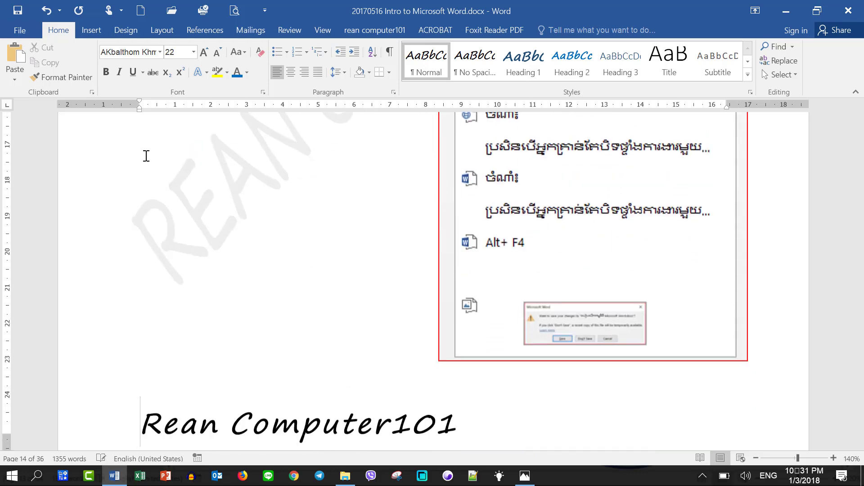
{"action": "scroll", "coordinate": [148, 162], "scroll_direction": "down", "scroll_amount": 3}
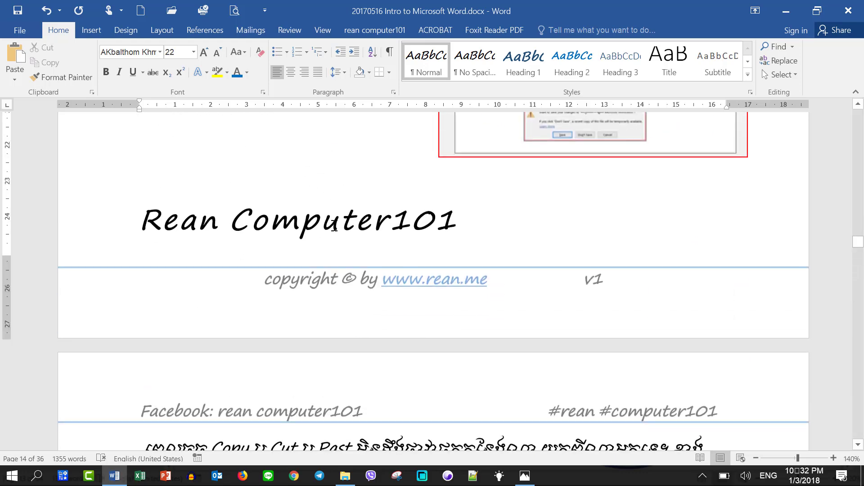
Select the 'Rean Computer101' line and expand its character spacing to 4.2 pt.
{"action": "left_click", "coordinate": [321, 226]}
{"action": "left_click_drag", "start_coordinate": [145, 227], "coordinate": [395, 226]}
{"action": "left_click", "coordinate": [263, 92]}
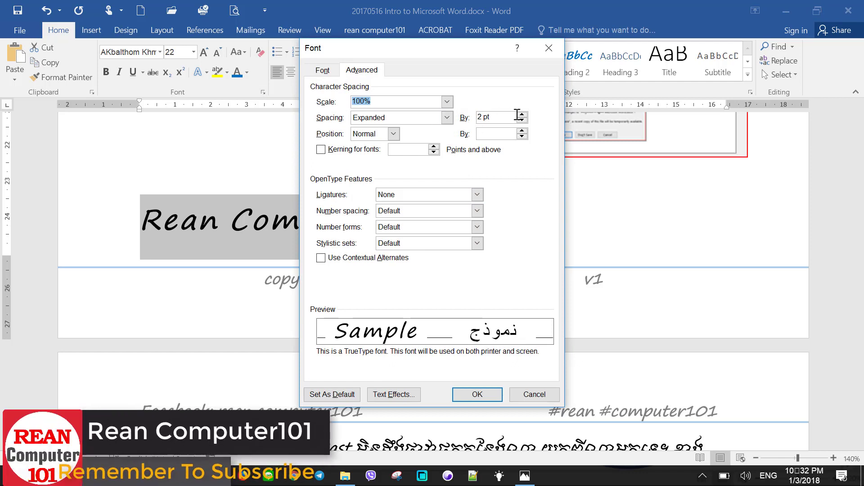
{"action": "left_click", "coordinate": [522, 114]}
{"action": "left_click", "coordinate": [522, 115]}
{"action": "left_click", "coordinate": [526, 115]}
{"action": "left_click", "coordinate": [525, 115]}
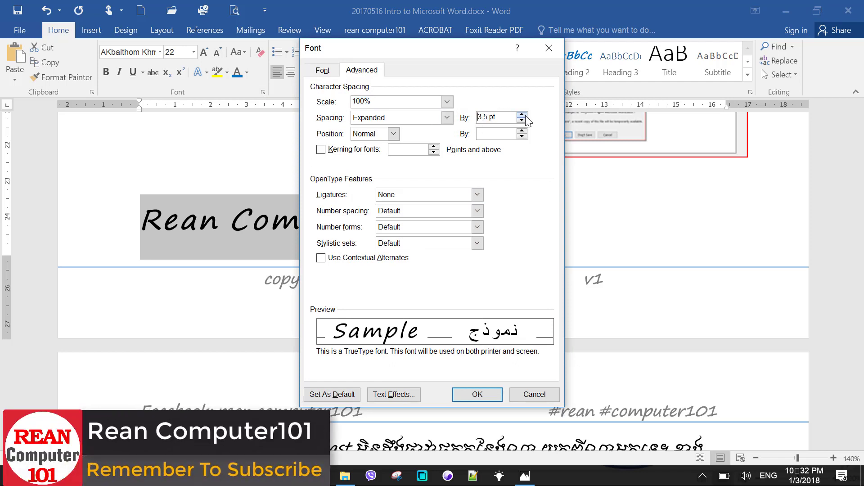
{"action": "left_click", "coordinate": [522, 114]}
{"action": "left_click", "coordinate": [522, 115]}
{"action": "left_click", "coordinate": [522, 115]}
{"action": "left_click", "coordinate": [525, 116]}
{"action": "left_click", "coordinate": [525, 116]}
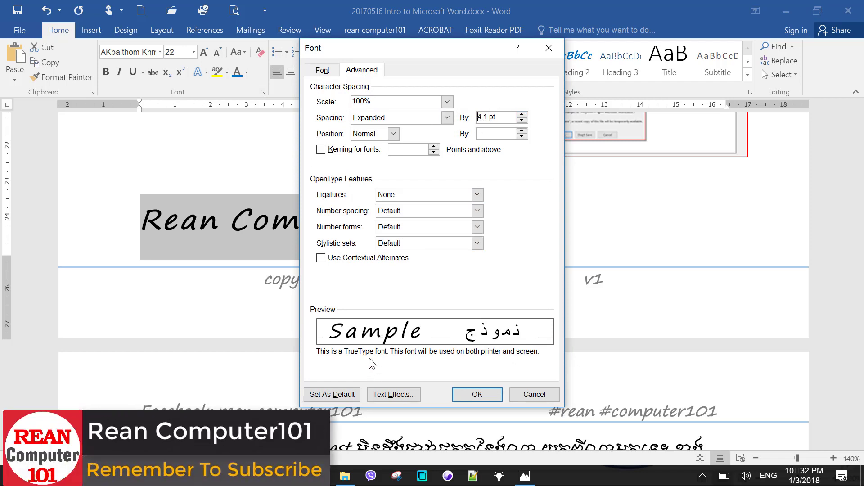
{"action": "left_click", "coordinate": [525, 115]}
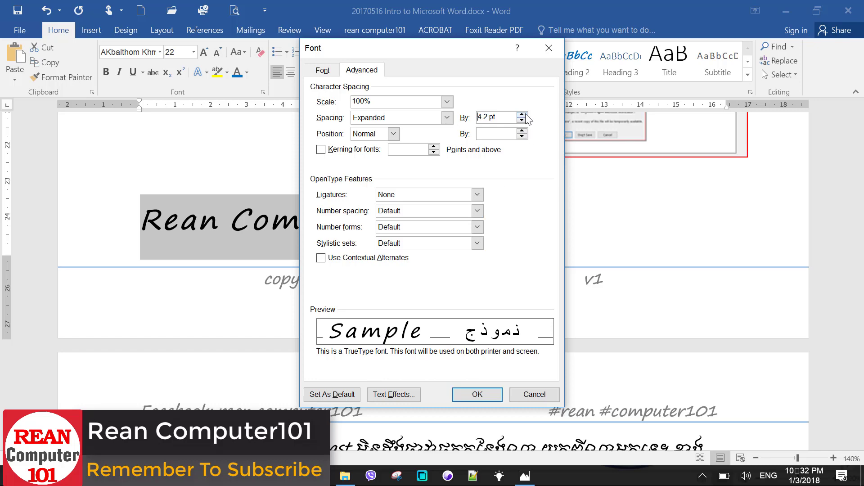
{"action": "left_click", "coordinate": [485, 391]}
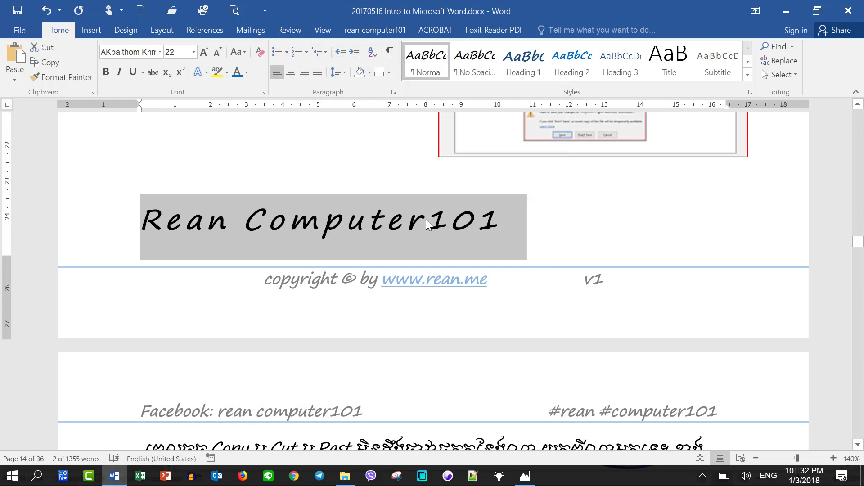
Widen the expanded character spacing further beyond 4.2 pt.
{"action": "left_click", "coordinate": [263, 91]}
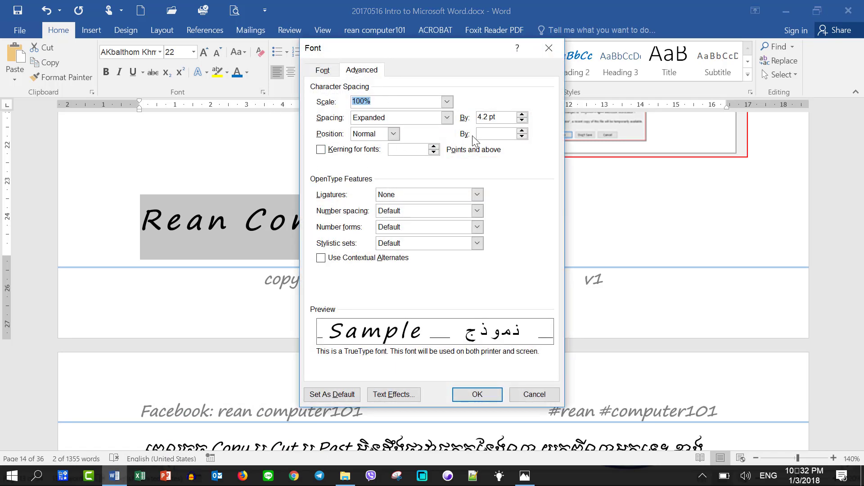
{"action": "left_click", "coordinate": [522, 115]}
{"action": "left_click", "coordinate": [522, 116]}
{"action": "left_click", "coordinate": [477, 394]}
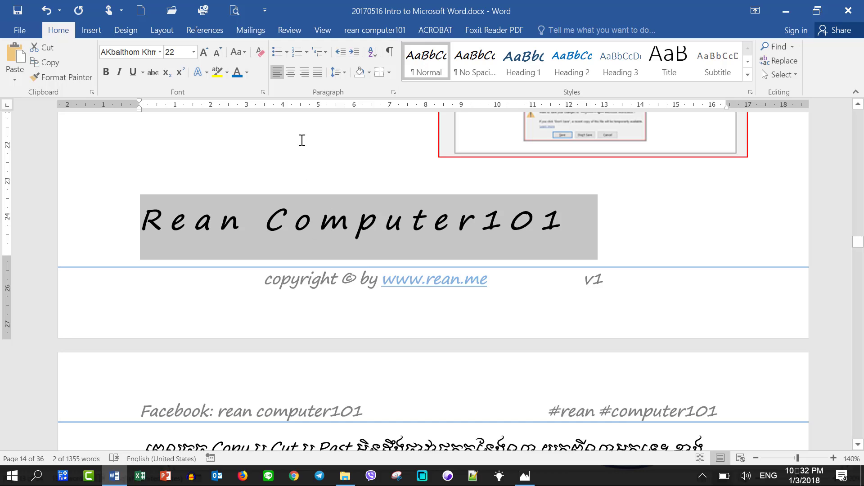
Reset the line's character spacing to Normal.
{"action": "left_click", "coordinate": [263, 91]}
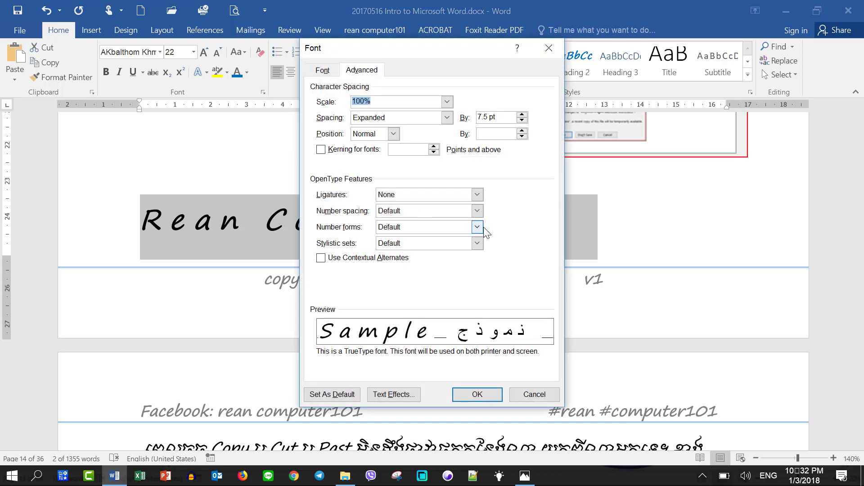
{"action": "left_click", "coordinate": [447, 117]}
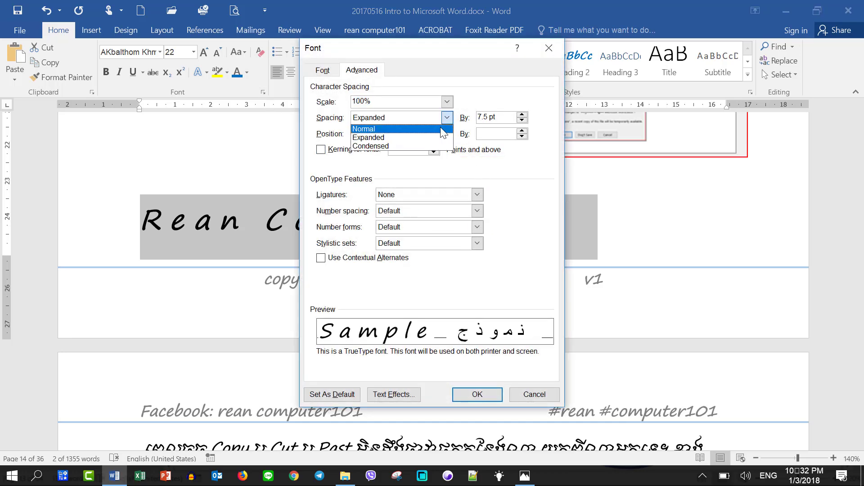
{"action": "left_click", "coordinate": [442, 129]}
{"action": "left_click", "coordinate": [477, 392]}
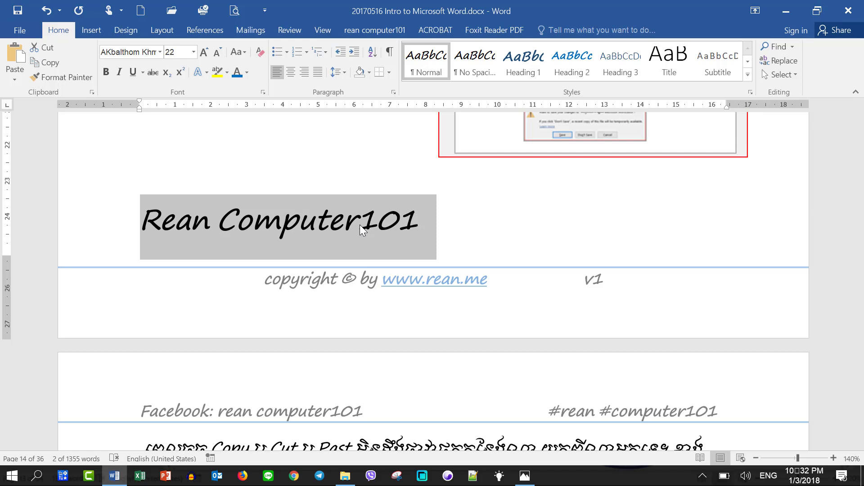
Switch the line to Condensed character spacing, squeezing the letters together.
{"action": "left_click", "coordinate": [263, 93]}
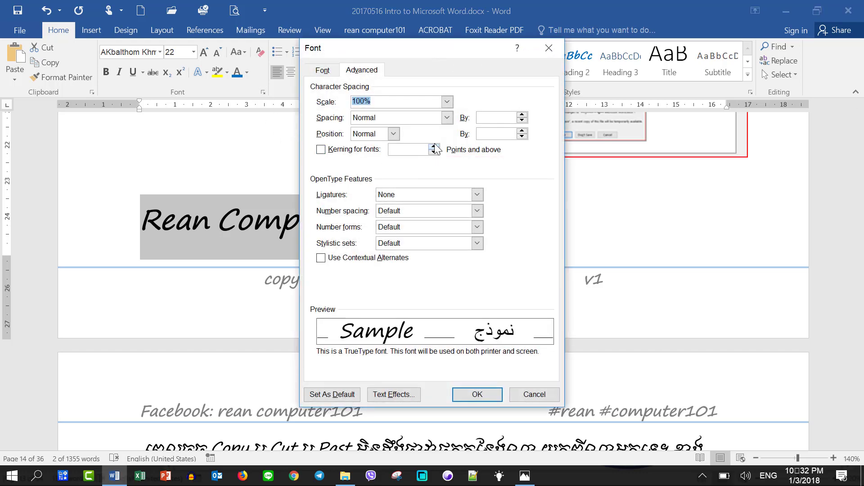
{"action": "left_click", "coordinate": [446, 118]}
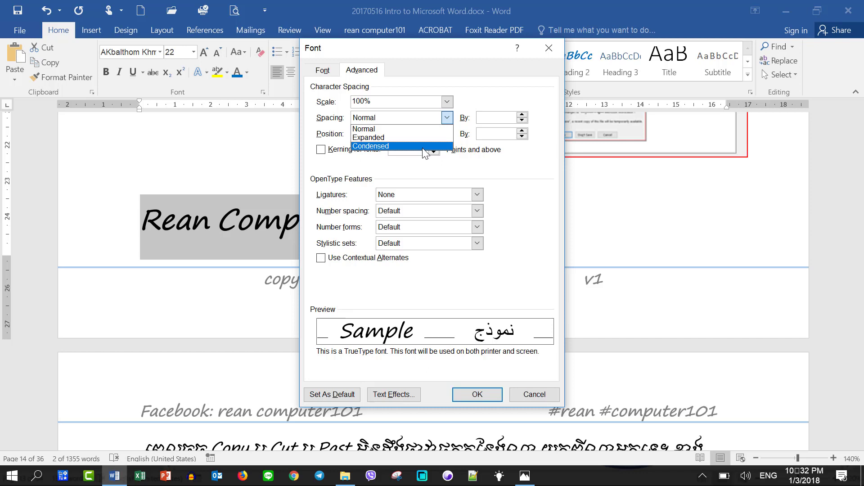
{"action": "left_click", "coordinate": [425, 148]}
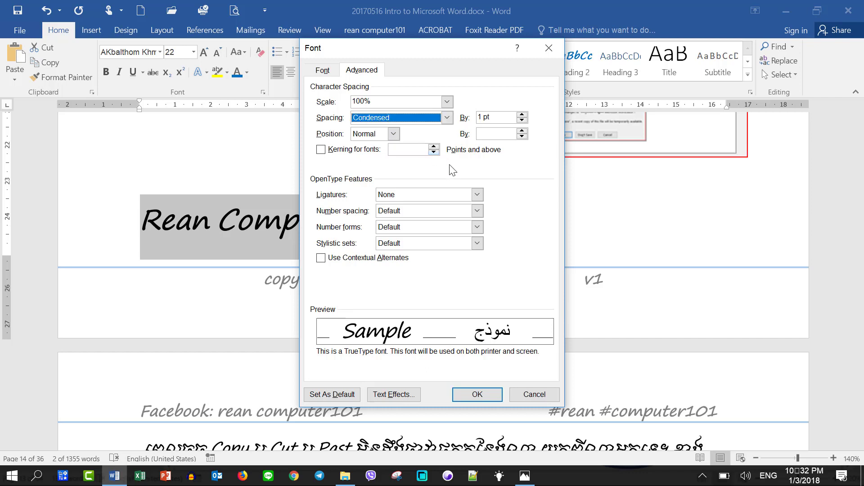
{"action": "left_click", "coordinate": [522, 121]}
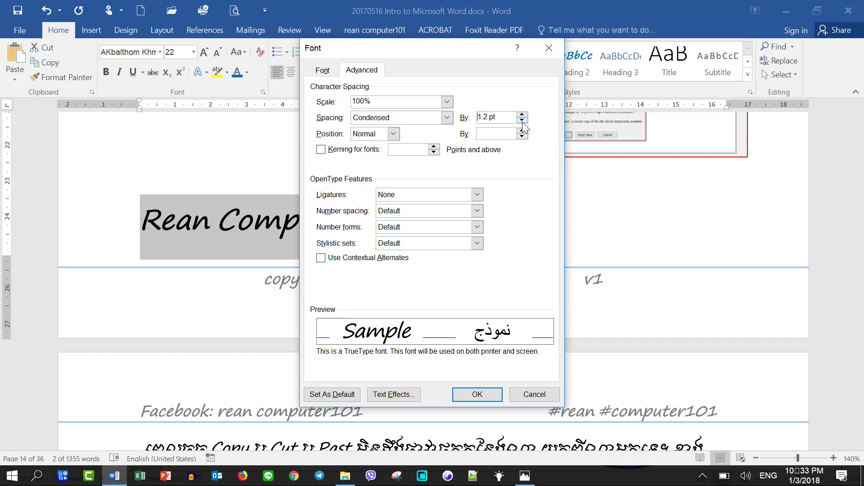
{"action": "left_click", "coordinate": [522, 120]}
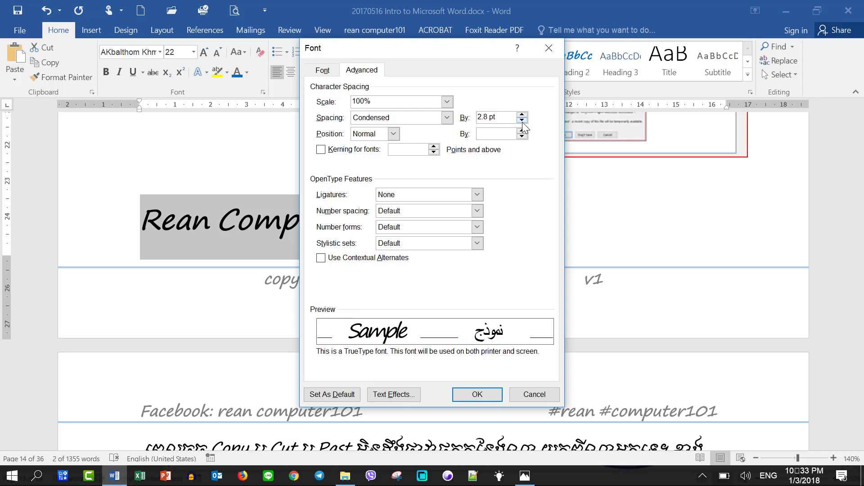
{"action": "left_click", "coordinate": [478, 393]}
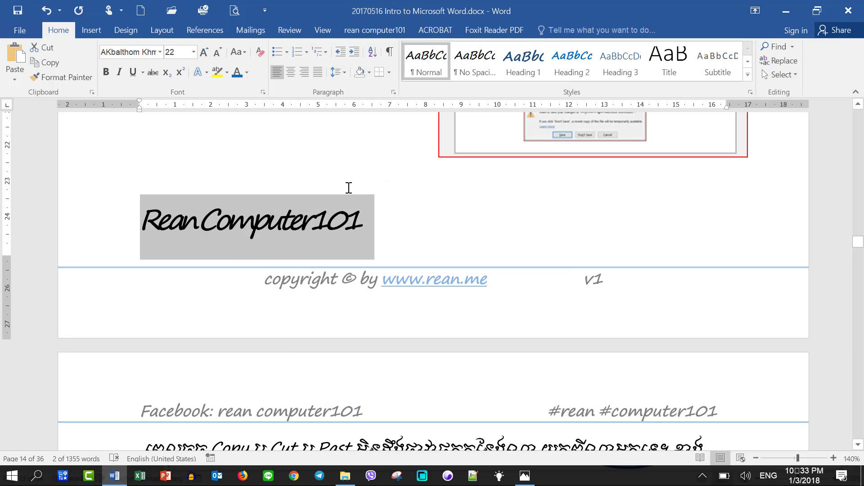
Adjust the condensed spacing amount to 3.2 pt in the Font dialog.
{"action": "left_click", "coordinate": [264, 92]}
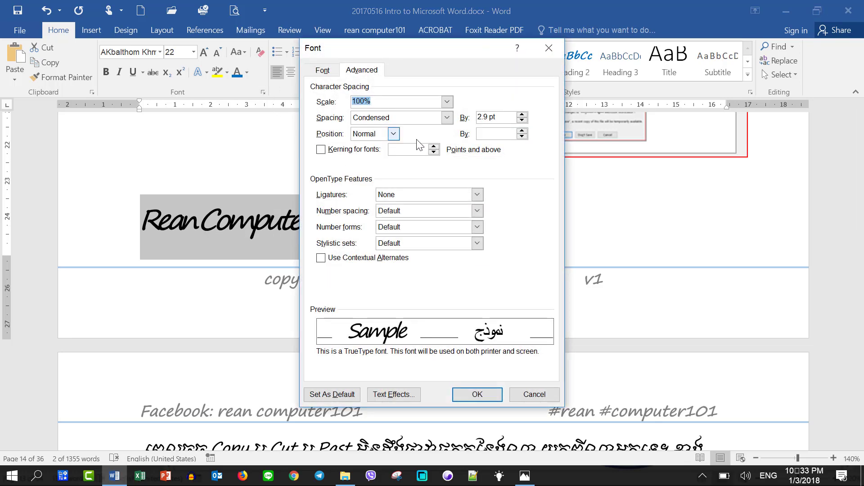
{"action": "left_click", "coordinate": [522, 121]}
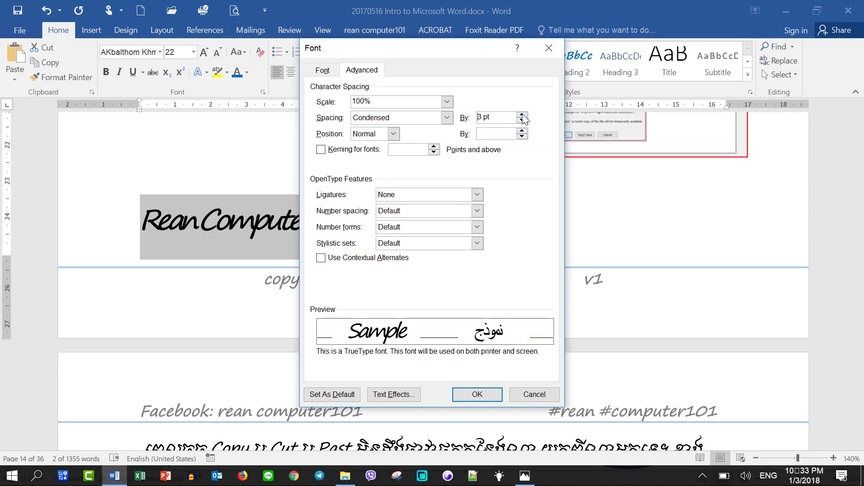
{"action": "left_click", "coordinate": [523, 120]}
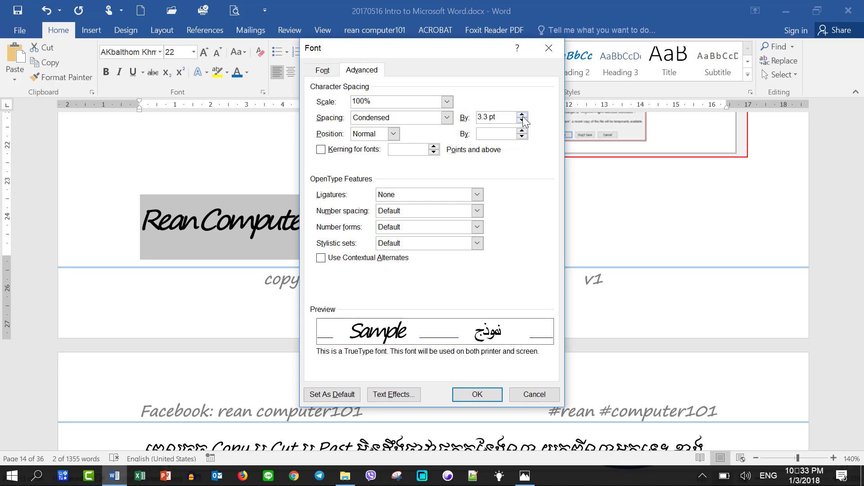
{"action": "left_click", "coordinate": [523, 117]}
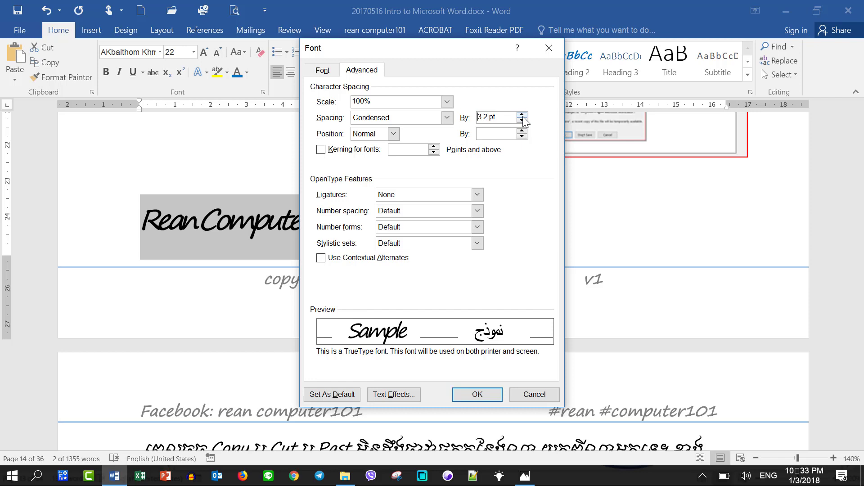
Apply the 3.2 pt condensed spacing, then look at vertical position options without changing anything.
{"action": "left_click", "coordinate": [477, 394]}
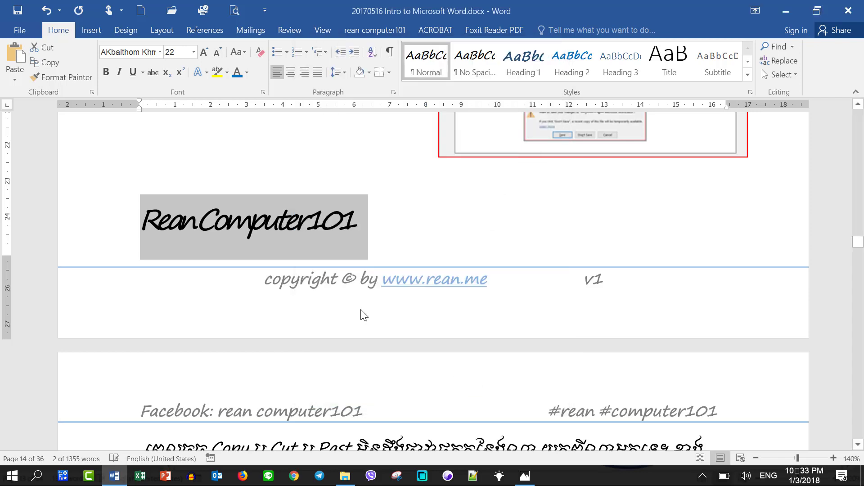
{"action": "left_click", "coordinate": [263, 93]}
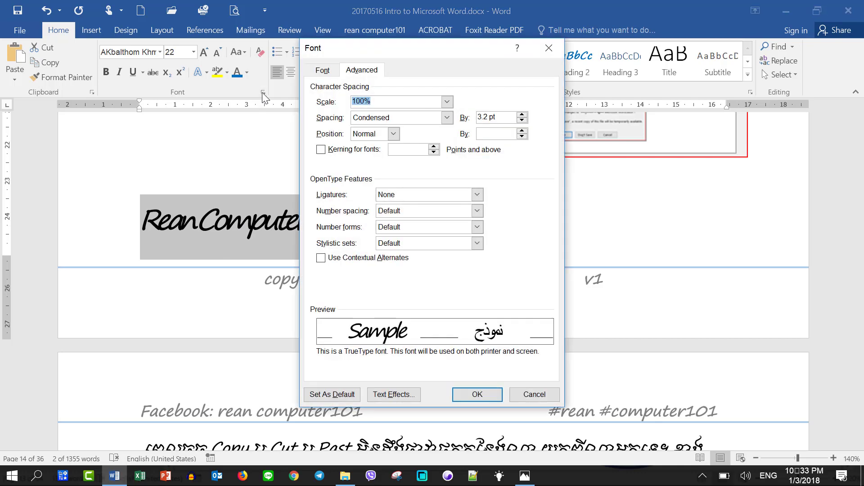
{"action": "left_click", "coordinate": [397, 133]}
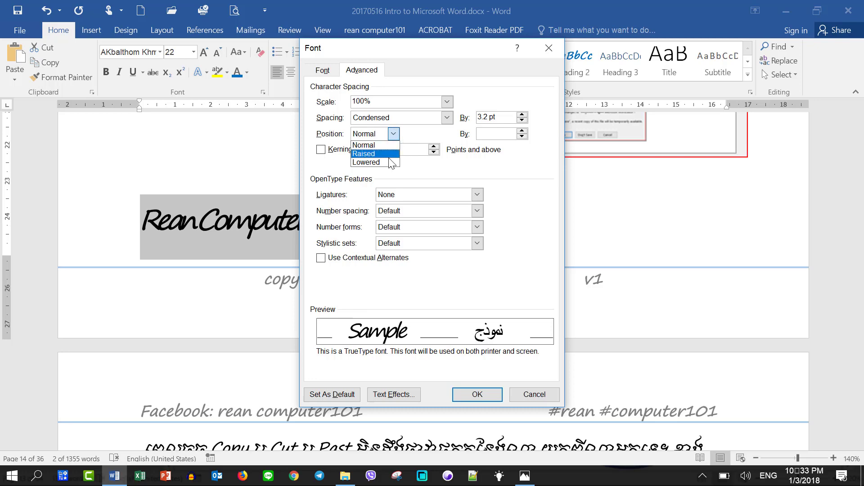
{"action": "left_click", "coordinate": [540, 396]}
{"action": "left_click", "coordinate": [542, 395]}
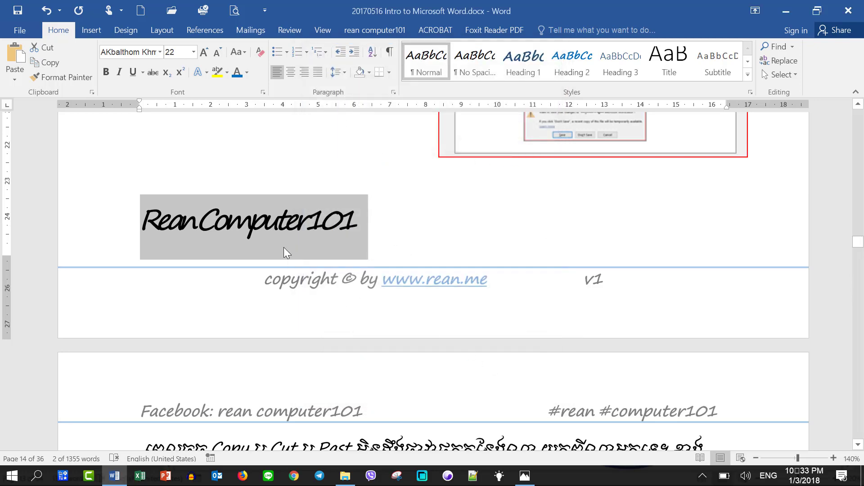
{"action": "left_click_drag", "start_coordinate": [203, 223], "coordinate": [219, 226]}
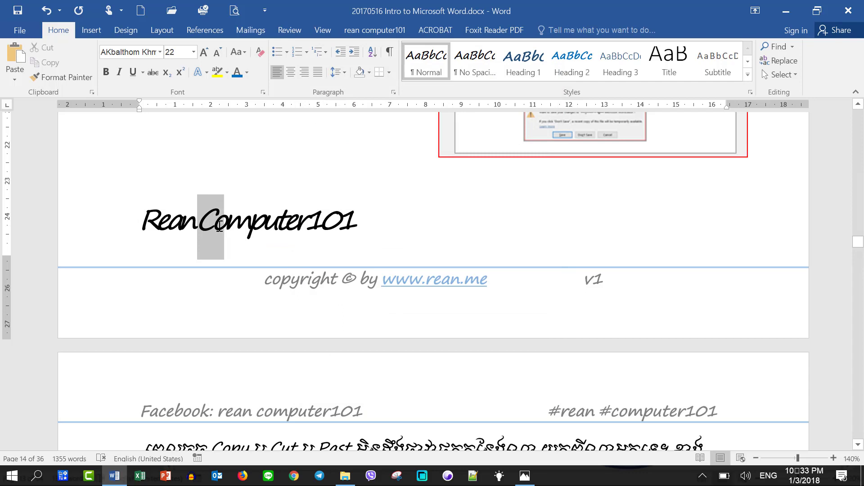
{"action": "left_click", "coordinate": [224, 226]}
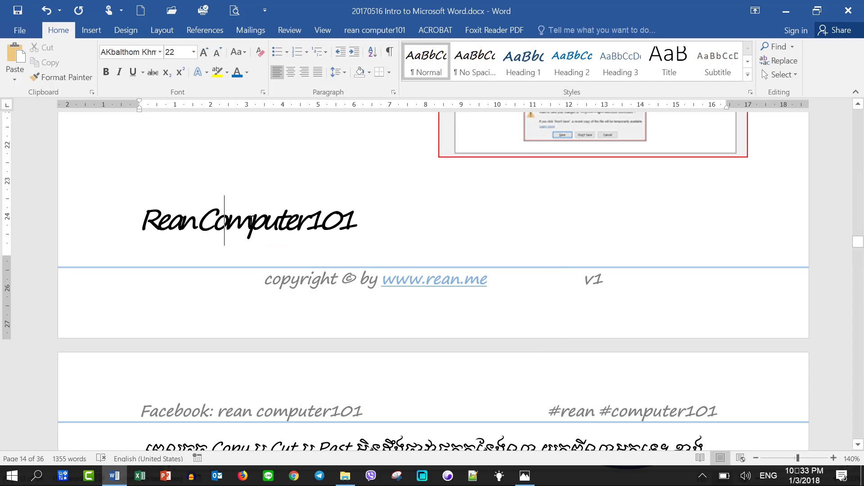
Set the letters 'Com' to a Raised position above the rest of the line.
{"action": "left_click_drag", "start_coordinate": [250, 221], "coordinate": [198, 224]}
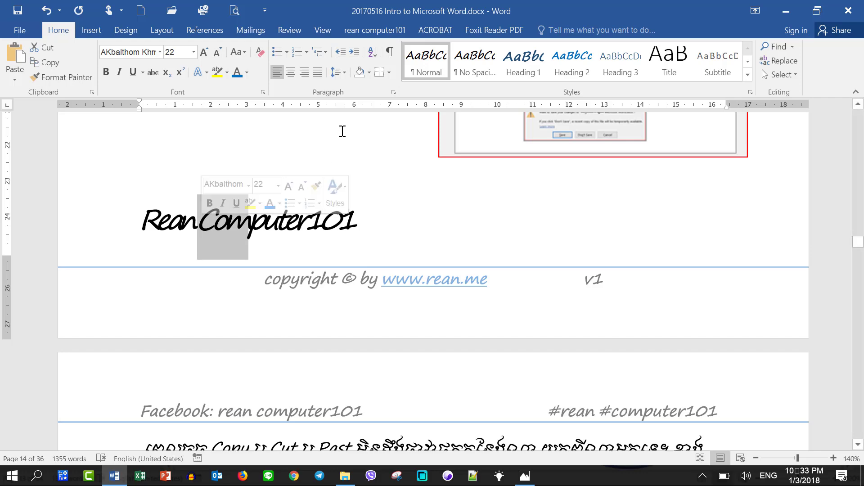
{"action": "left_click", "coordinate": [263, 92]}
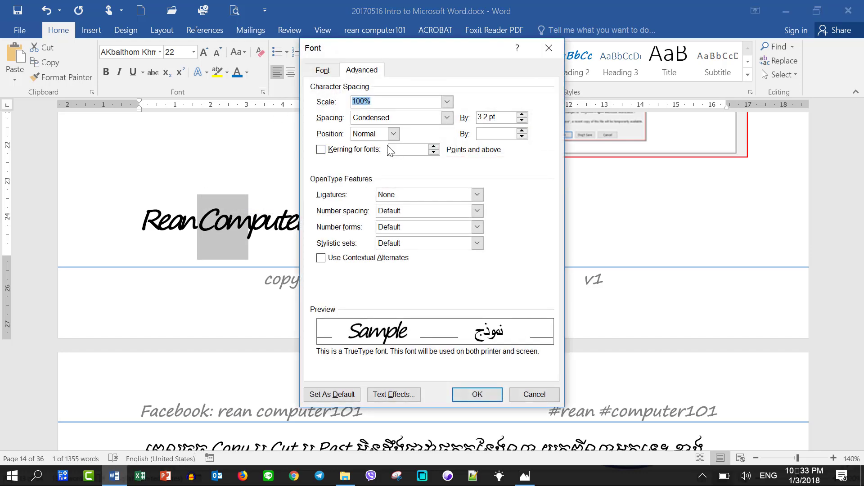
{"action": "left_click", "coordinate": [393, 134]}
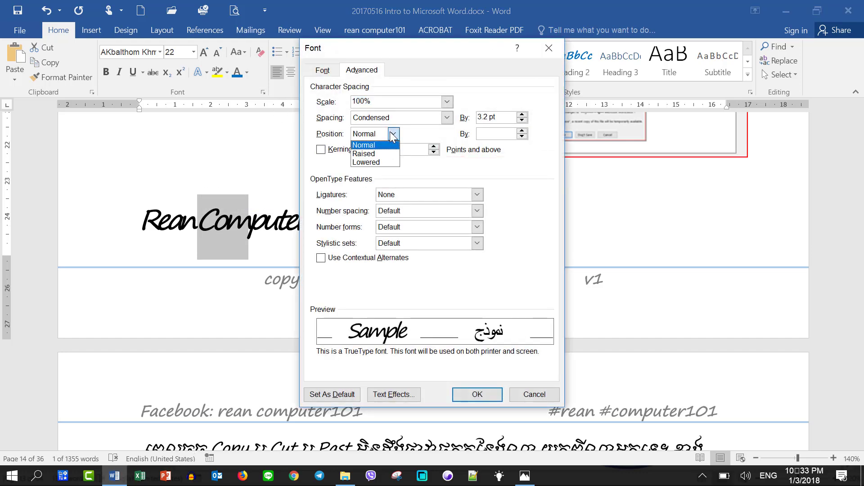
{"action": "left_click", "coordinate": [377, 153]}
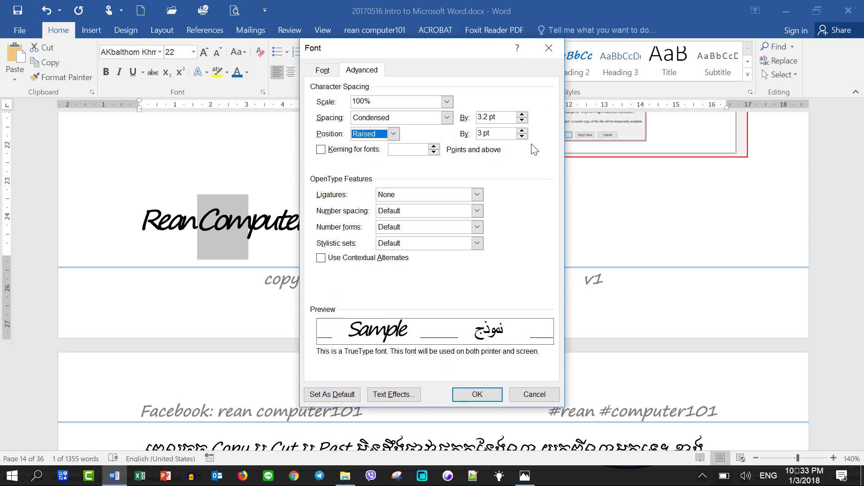
{"action": "left_click", "coordinate": [522, 131]}
{"action": "left_click", "coordinate": [522, 131]}
{"action": "left_click", "coordinate": [522, 131]}
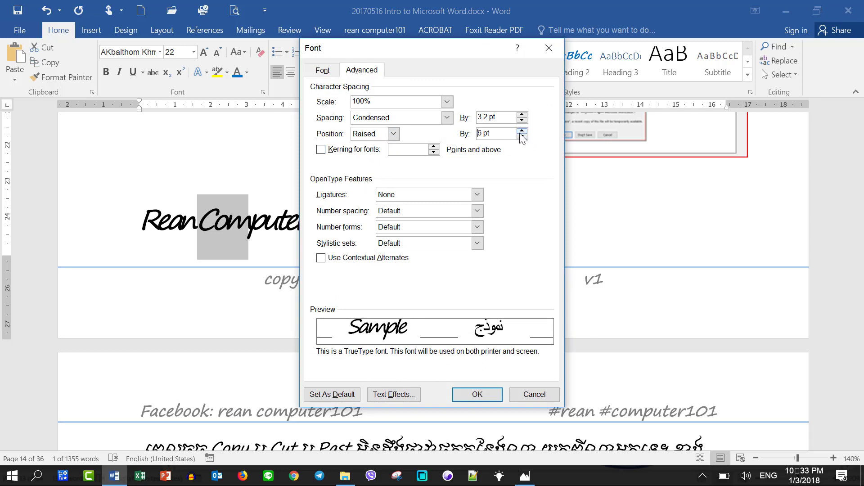
{"action": "left_click", "coordinate": [477, 395]}
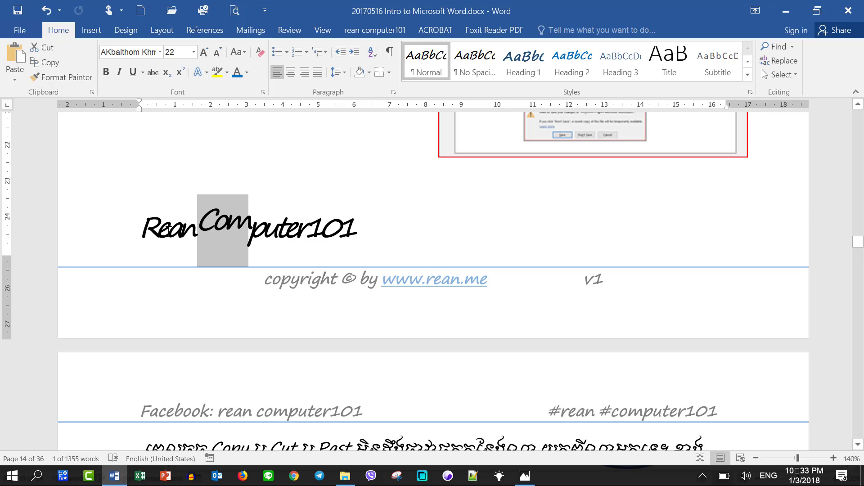
Set the first letter 'R' to a Lowered position of 4 pt.
{"action": "left_click_drag", "start_coordinate": [159, 228], "coordinate": [140, 229]}
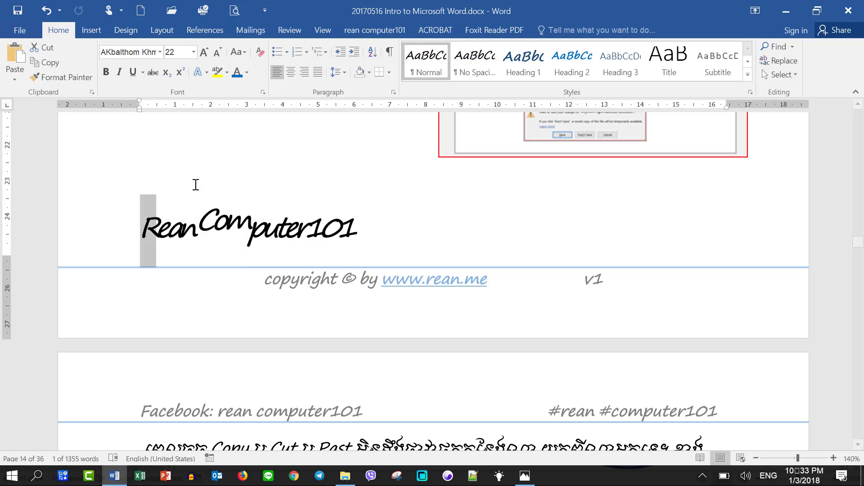
{"action": "left_click", "coordinate": [264, 91]}
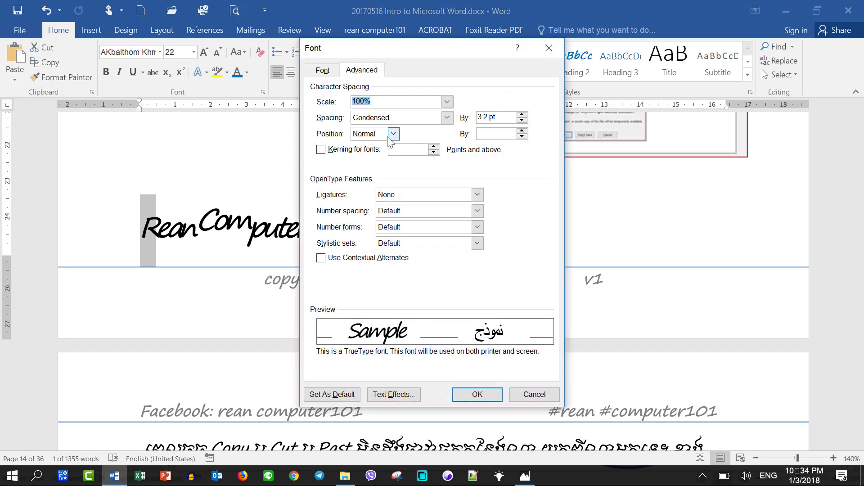
{"action": "left_click", "coordinate": [393, 134]}
{"action": "left_click", "coordinate": [383, 168]}
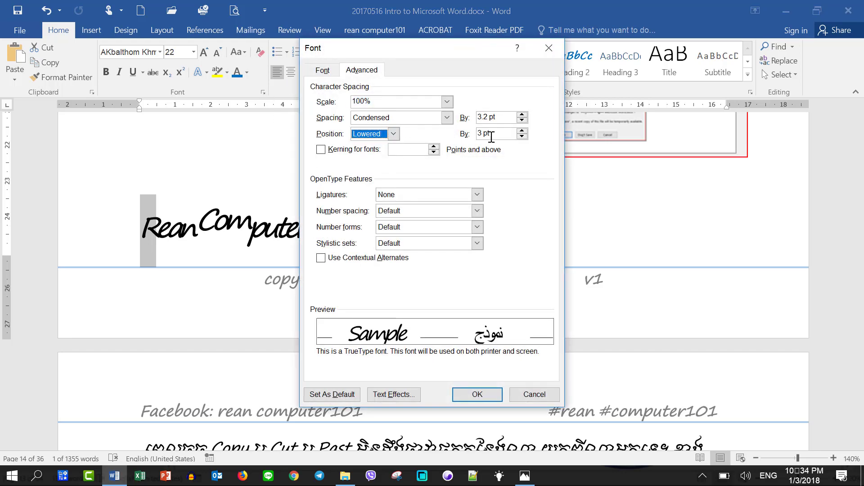
{"action": "left_click", "coordinate": [522, 136]}
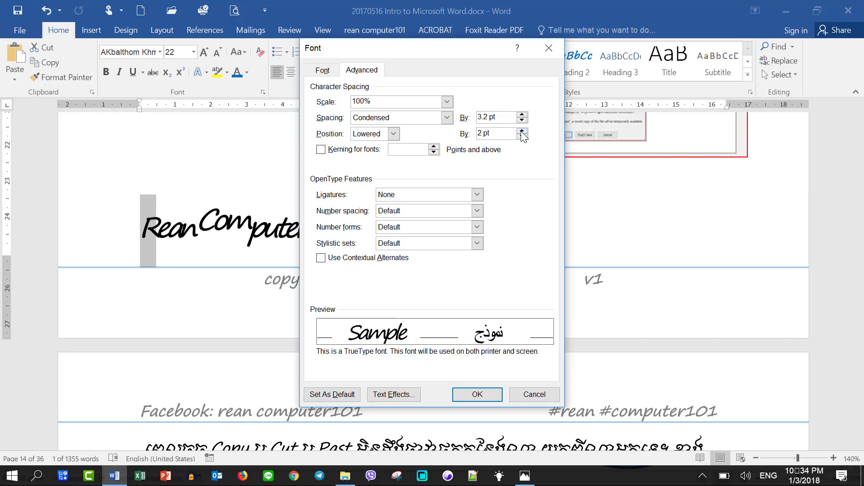
{"action": "left_click", "coordinate": [522, 132]}
{"action": "left_click", "coordinate": [522, 132]}
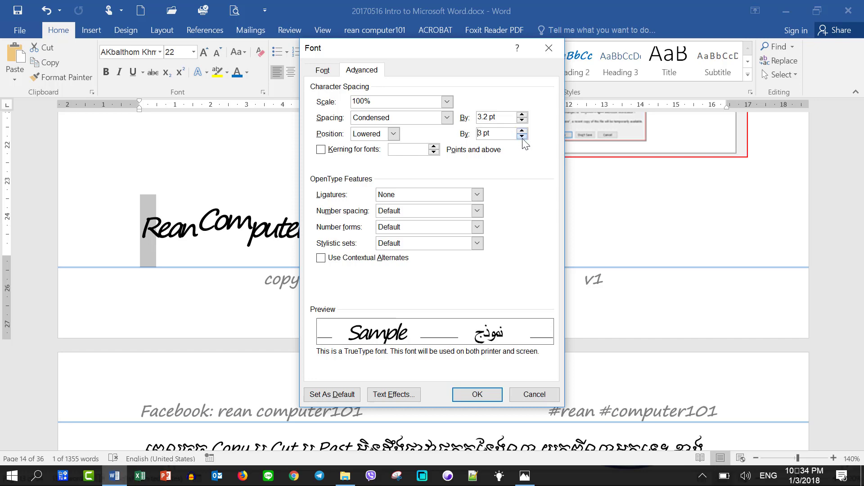
{"action": "left_click", "coordinate": [477, 394]}
{"action": "scroll", "coordinate": [440, 360], "scroll_direction": "down", "scroll_amount": 5}
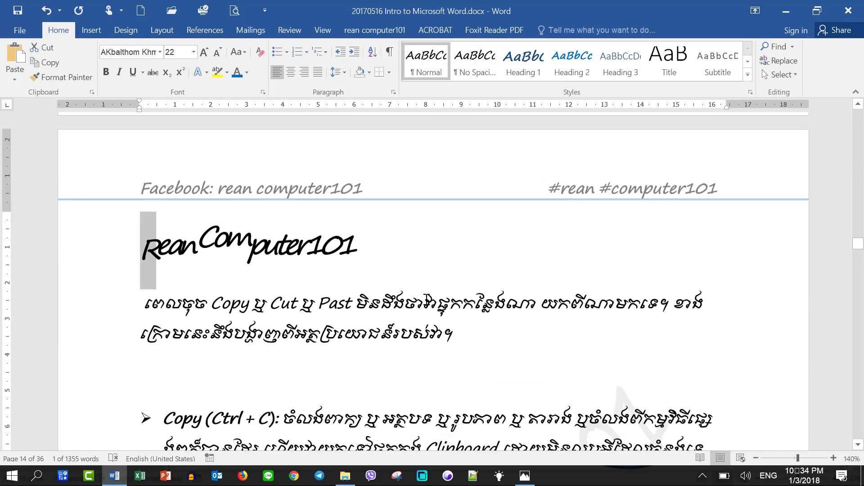
{"action": "left_click", "coordinate": [339, 263]}
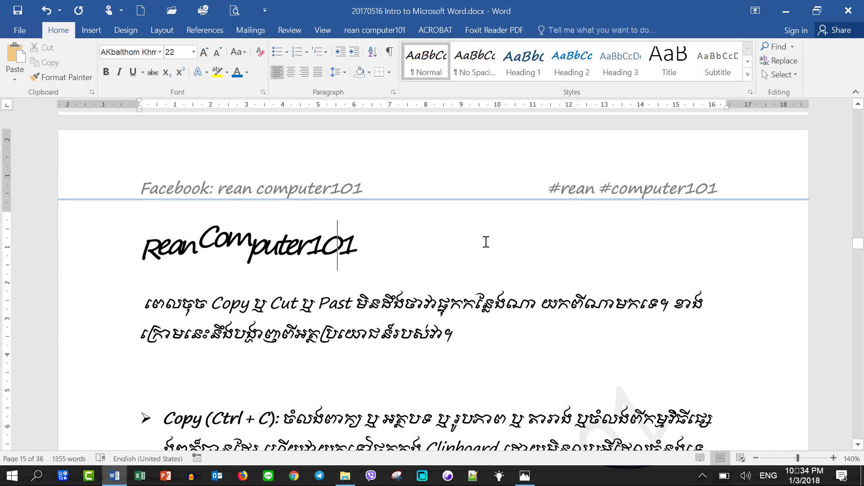